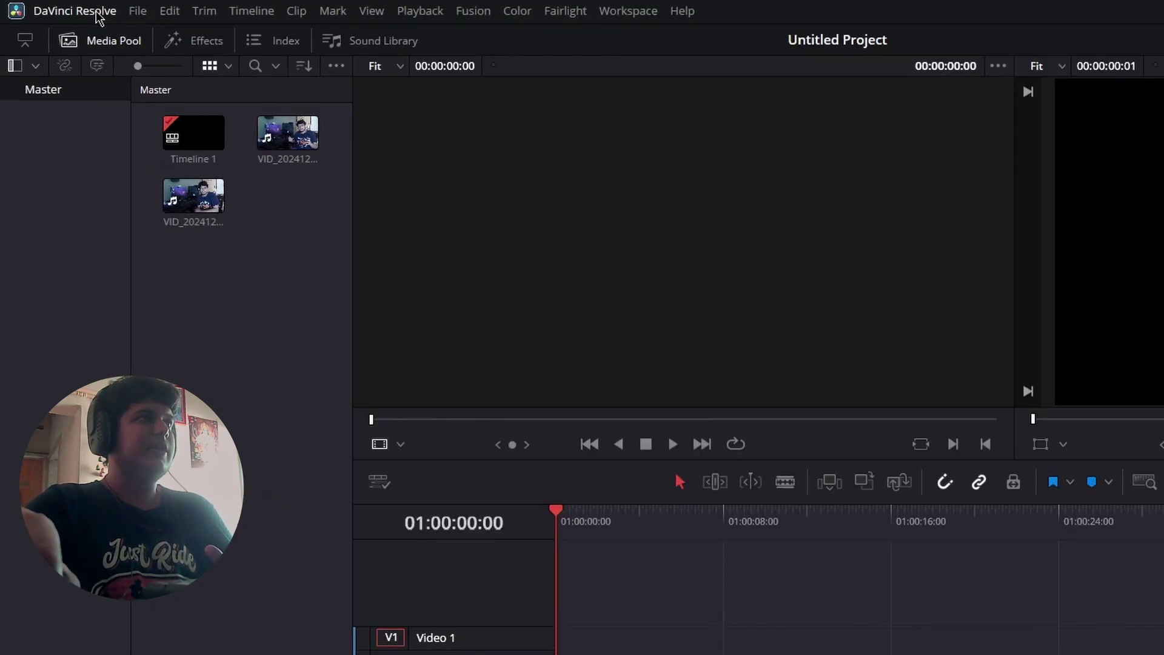
- Open the File menu in the top menu bar
left_click(137, 10)
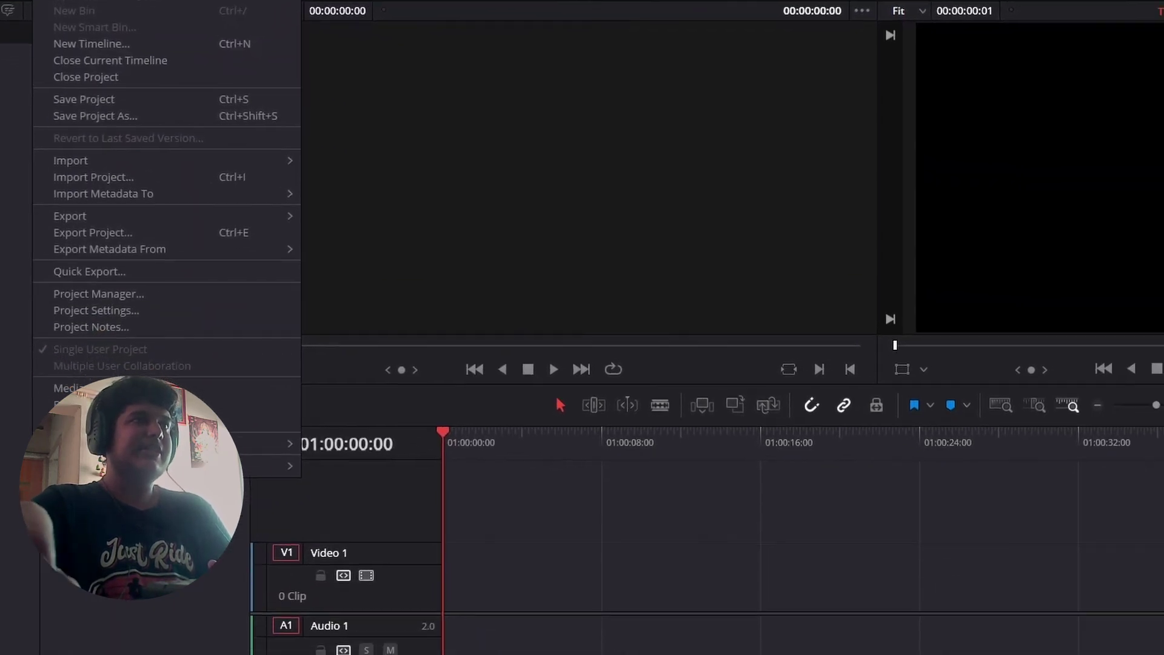
- Look through Project Settings' Capture and Playback and Master Settings, then cancel without saving
left_click(190, 382)
scroll(906, 230, "down", 2)
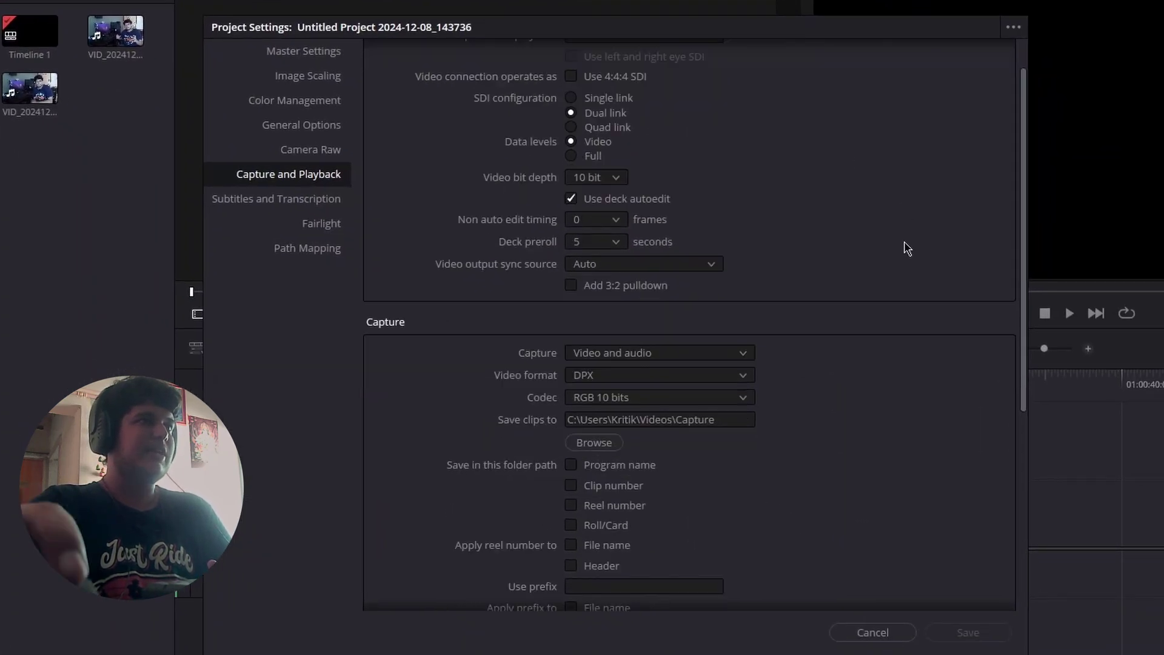
left_click(300, 59)
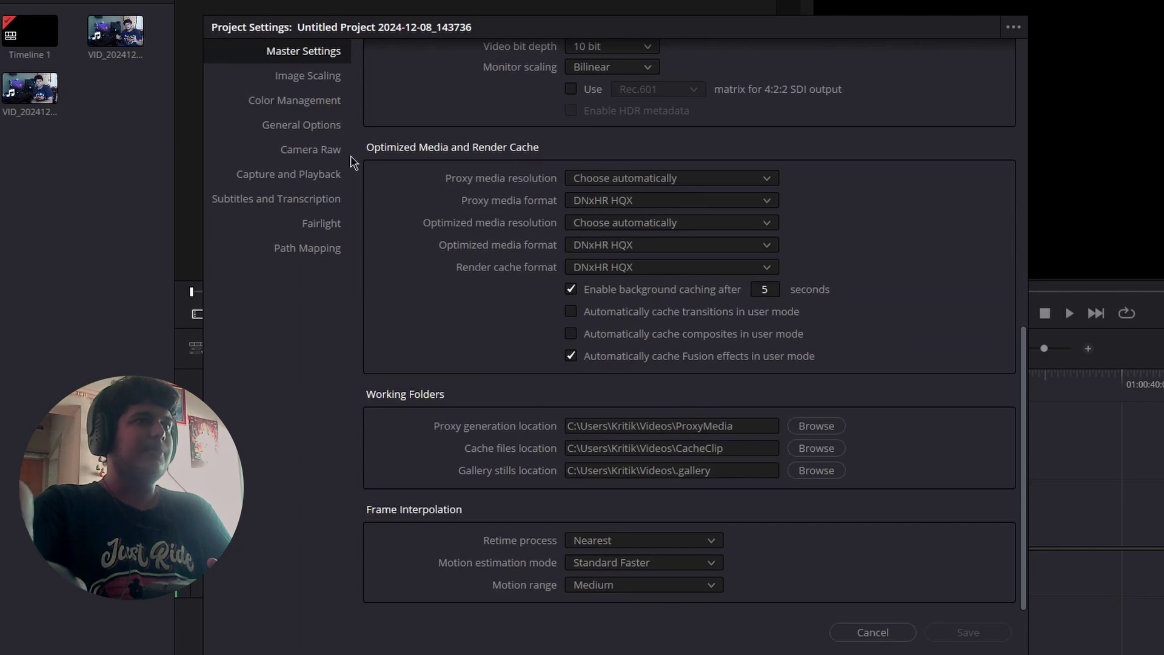
scroll(376, 208, "up", 10)
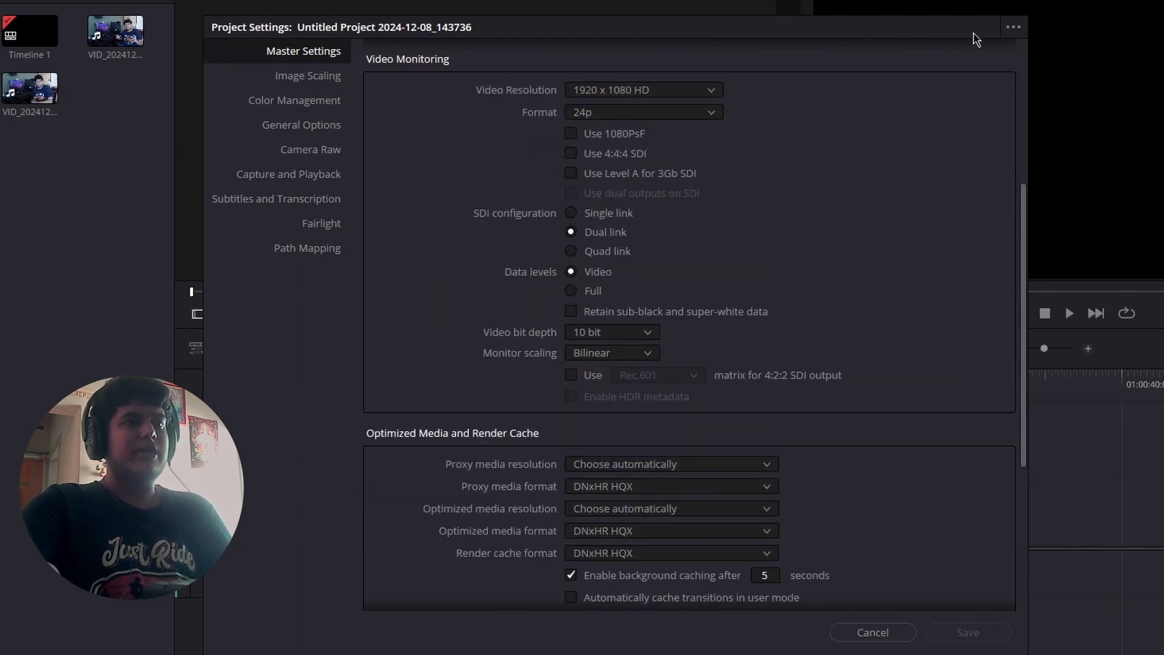
left_click(872, 630)
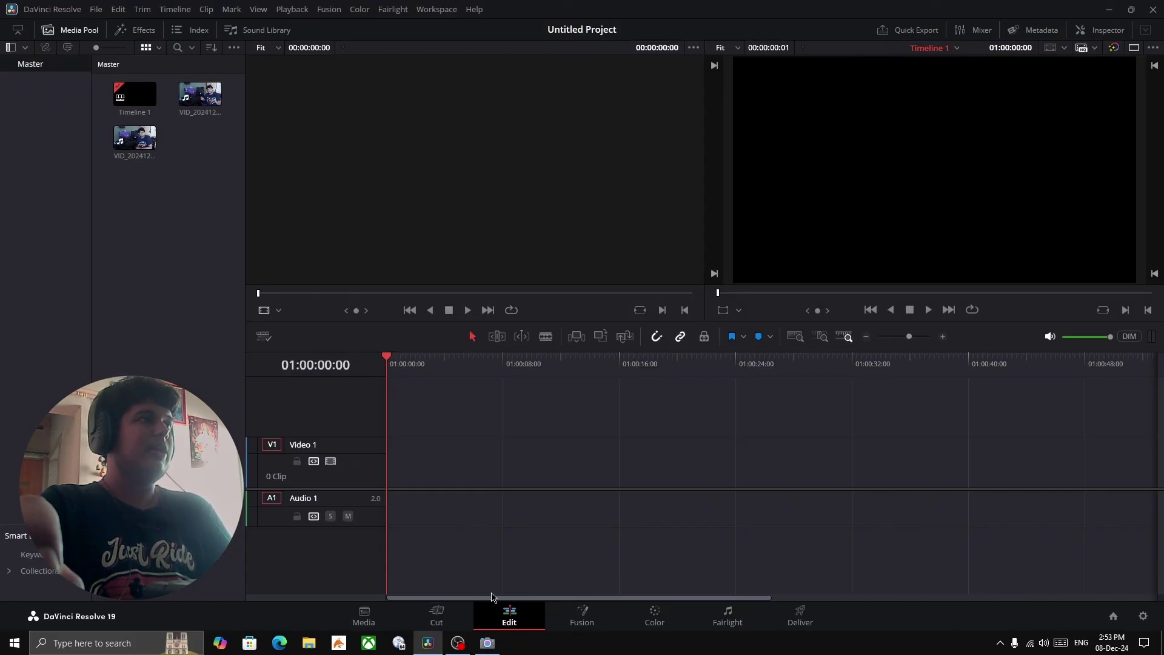
- Visit the Cut and Media pages, ending back on the Cut page with the timeline empty
left_click(436, 615)
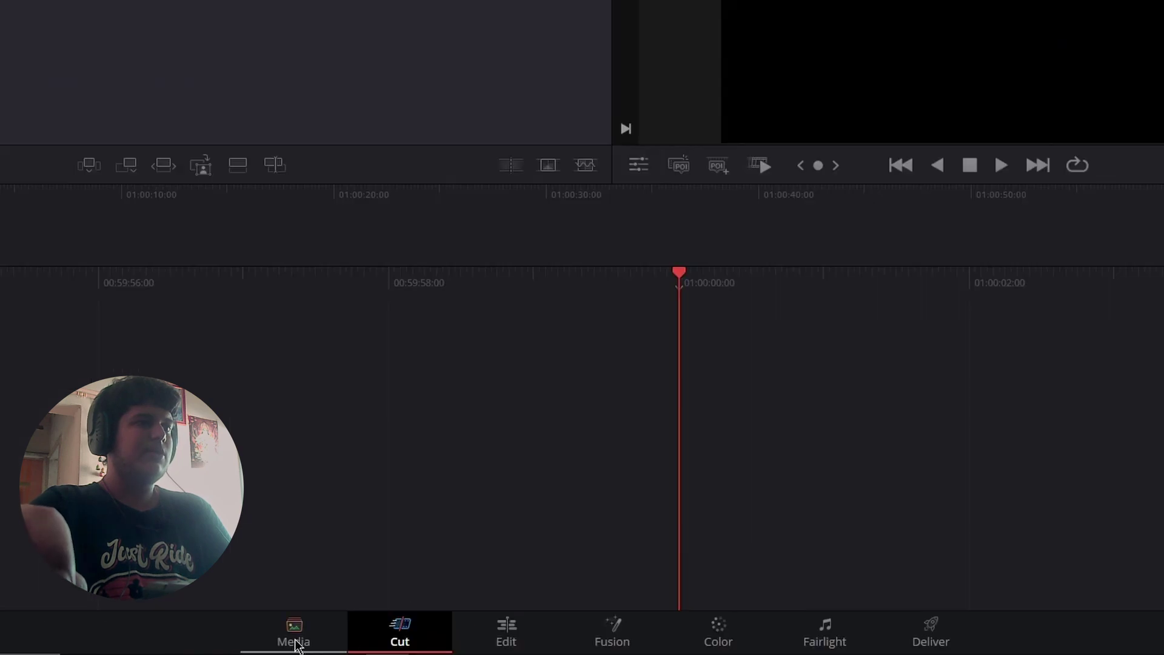
left_click(364, 618)
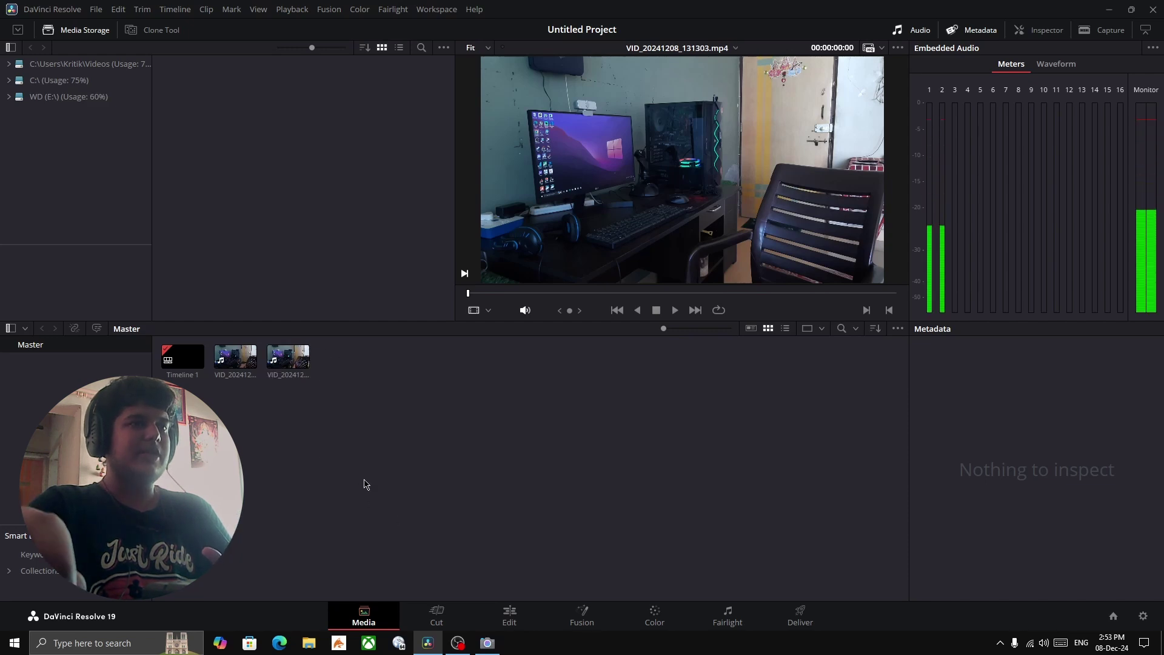
left_click(437, 616)
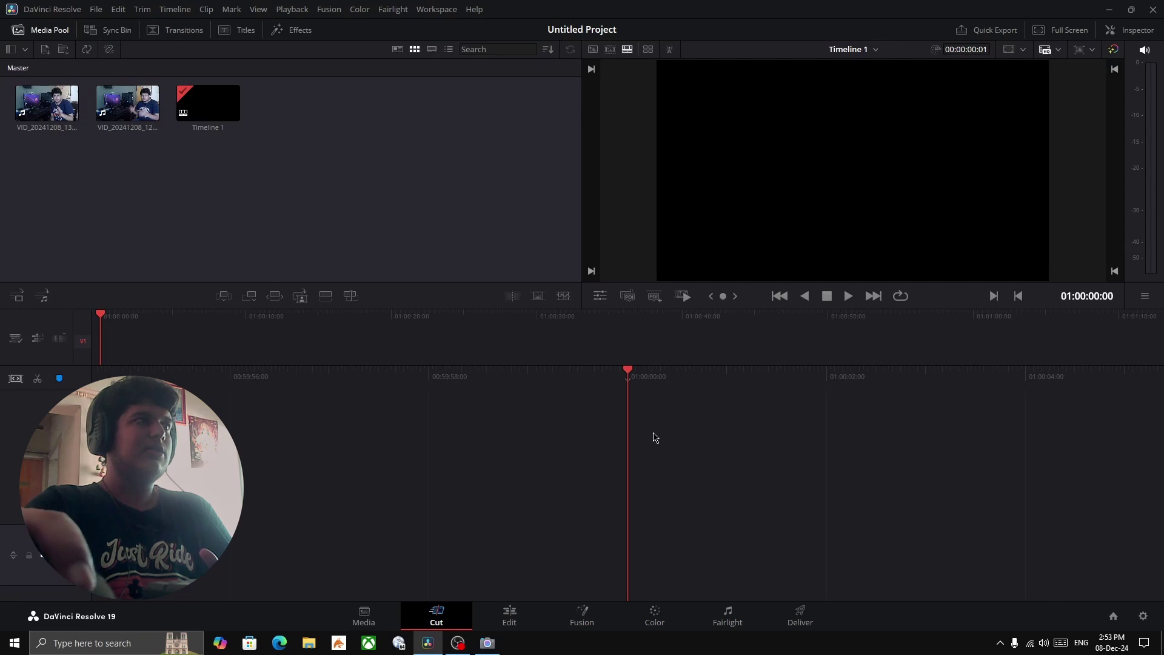
- Drag VID_20241208_125653.mp4 onto Timeline 1 and view its video and audio tracks on the Edit page
left_click(120, 120)
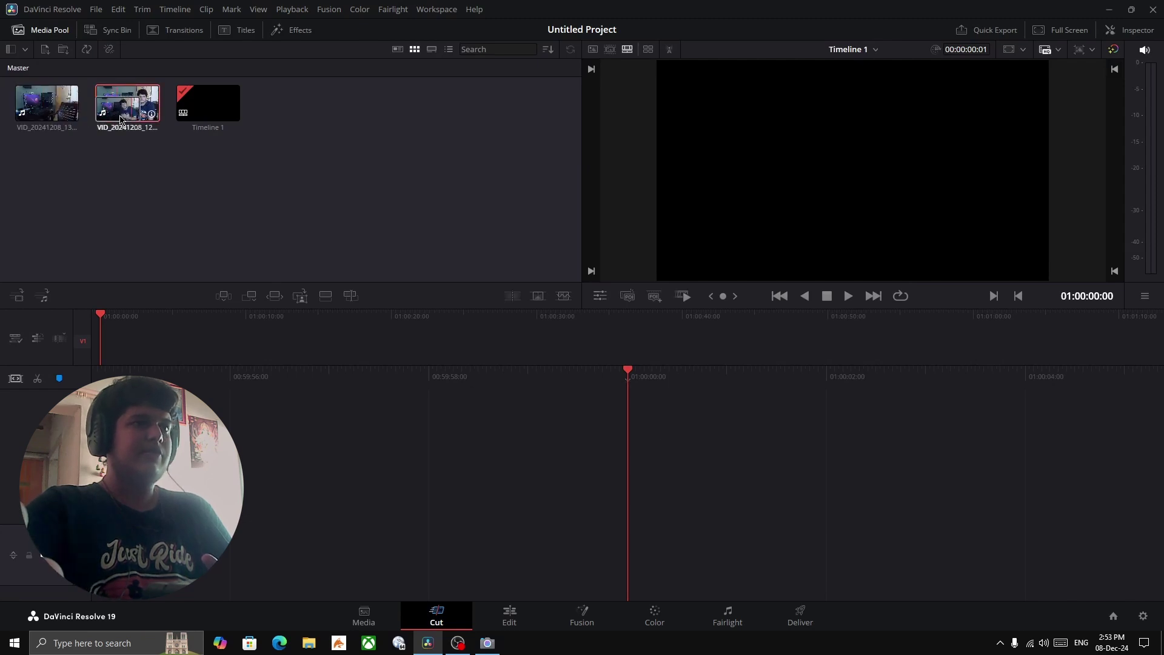
left_click_drag(120, 120, 630, 494)
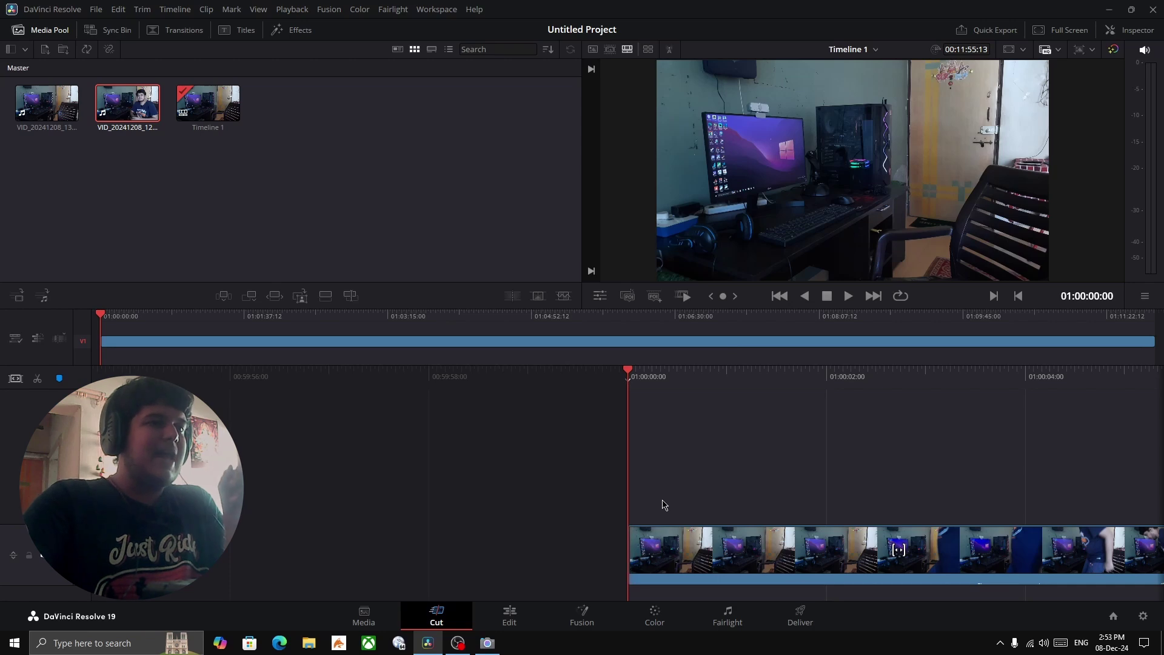
left_click(509, 616)
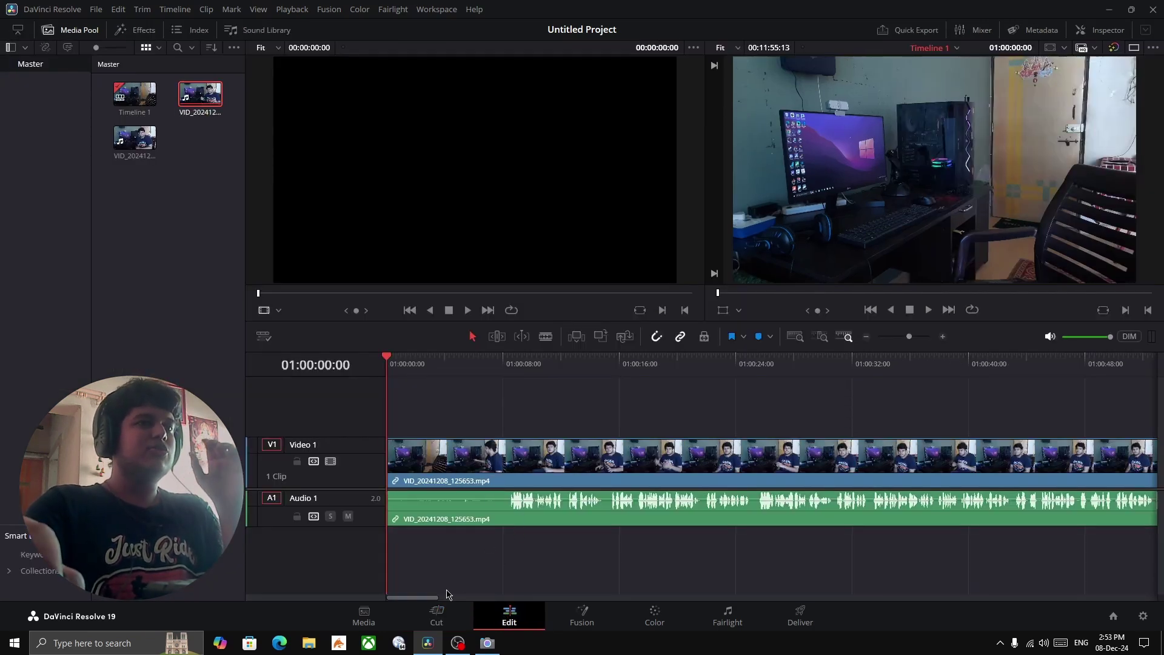
left_click_drag(431, 597, 603, 579)
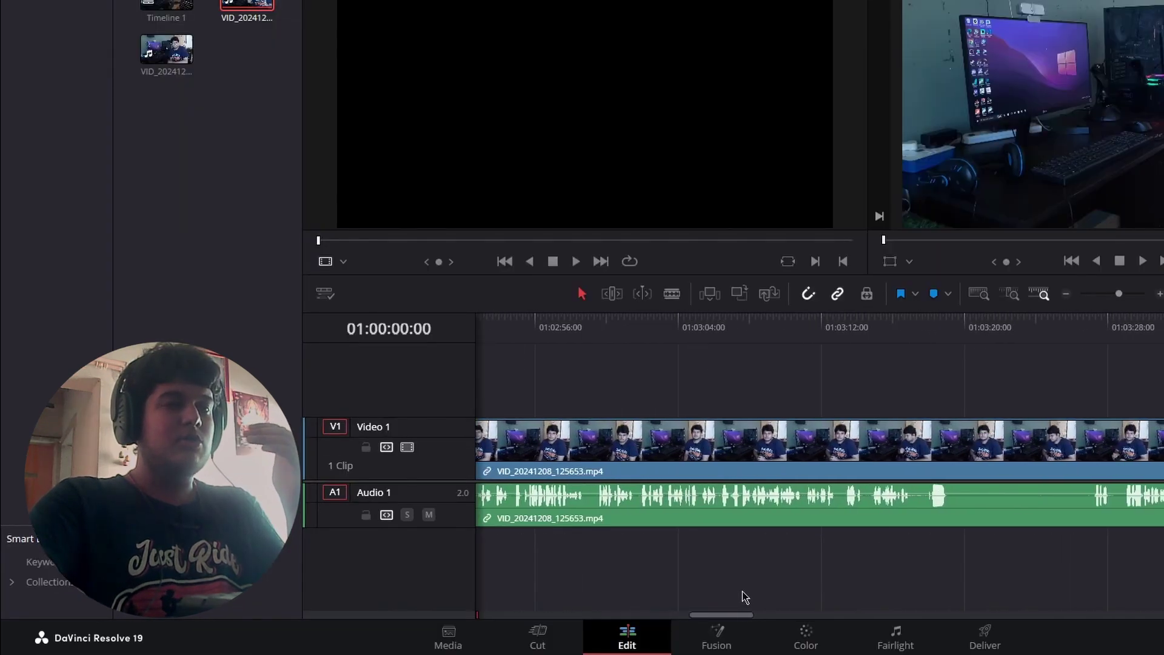
left_click_drag(742, 591, 522, 607)
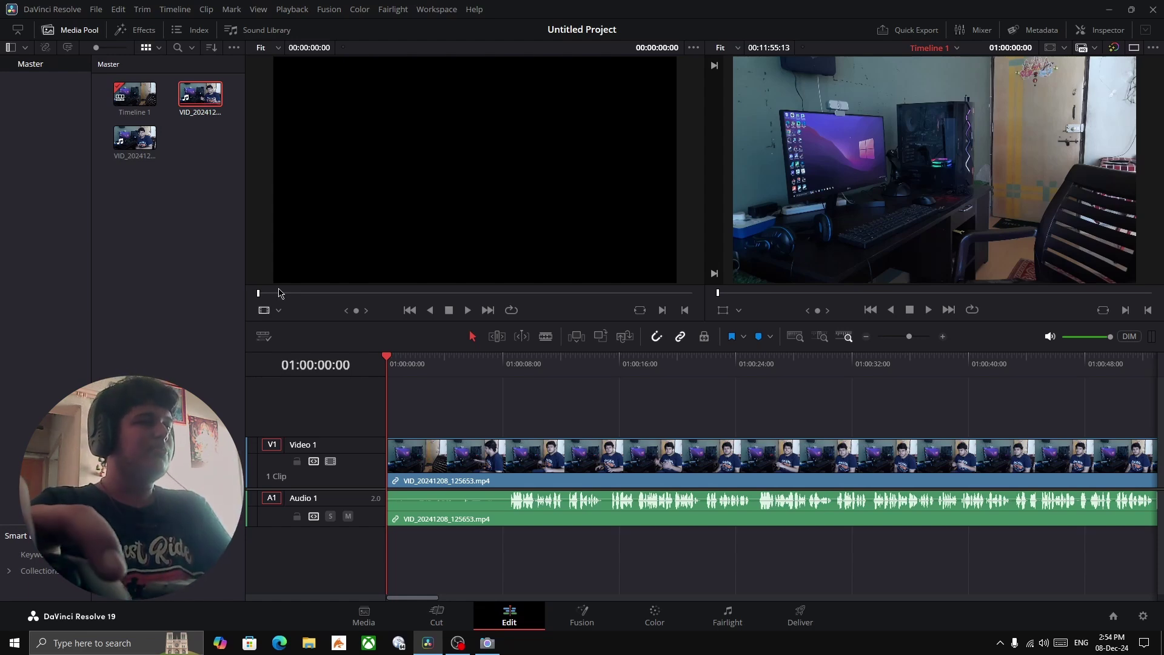
left_click(213, 282)
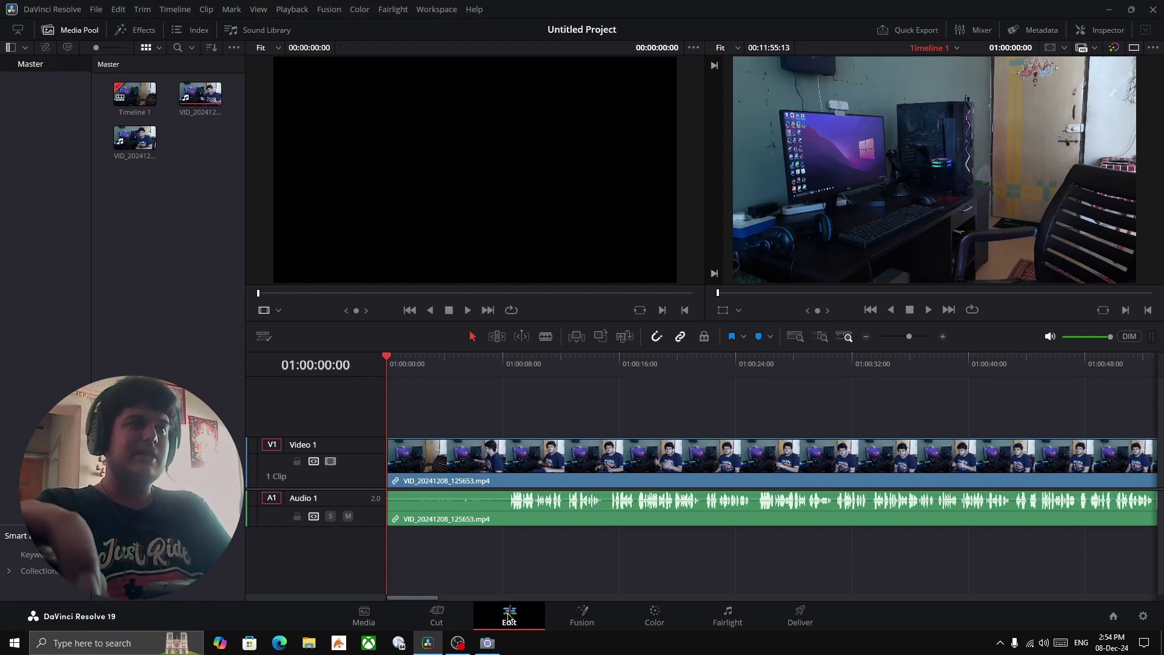
left_click(445, 613)
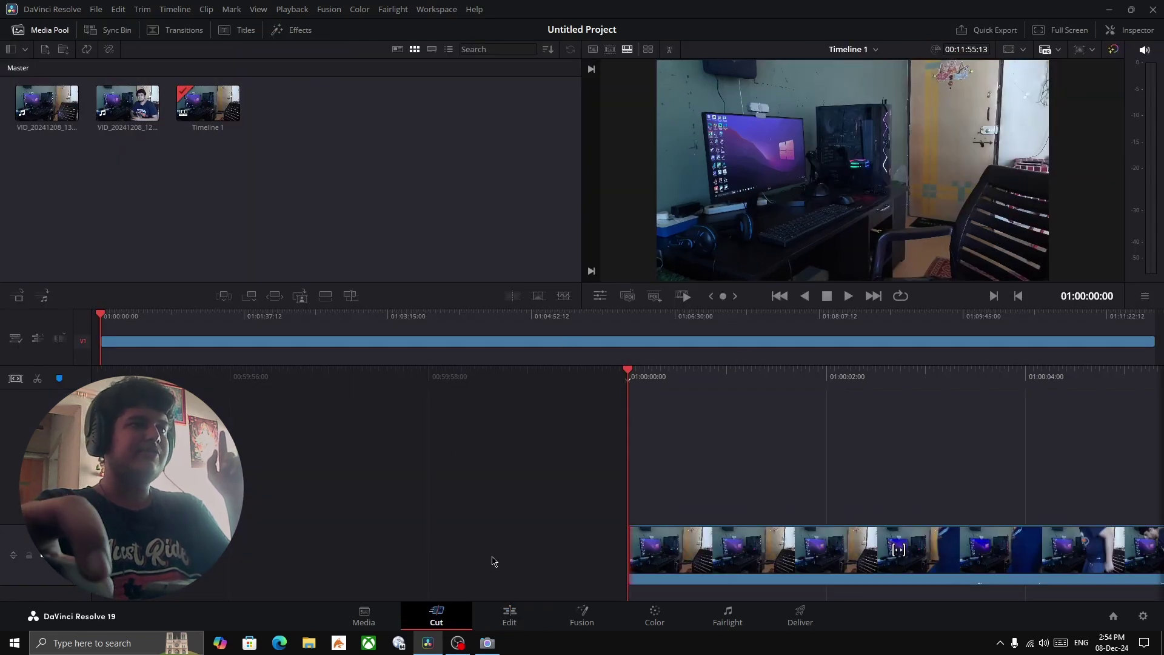
left_click(503, 613)
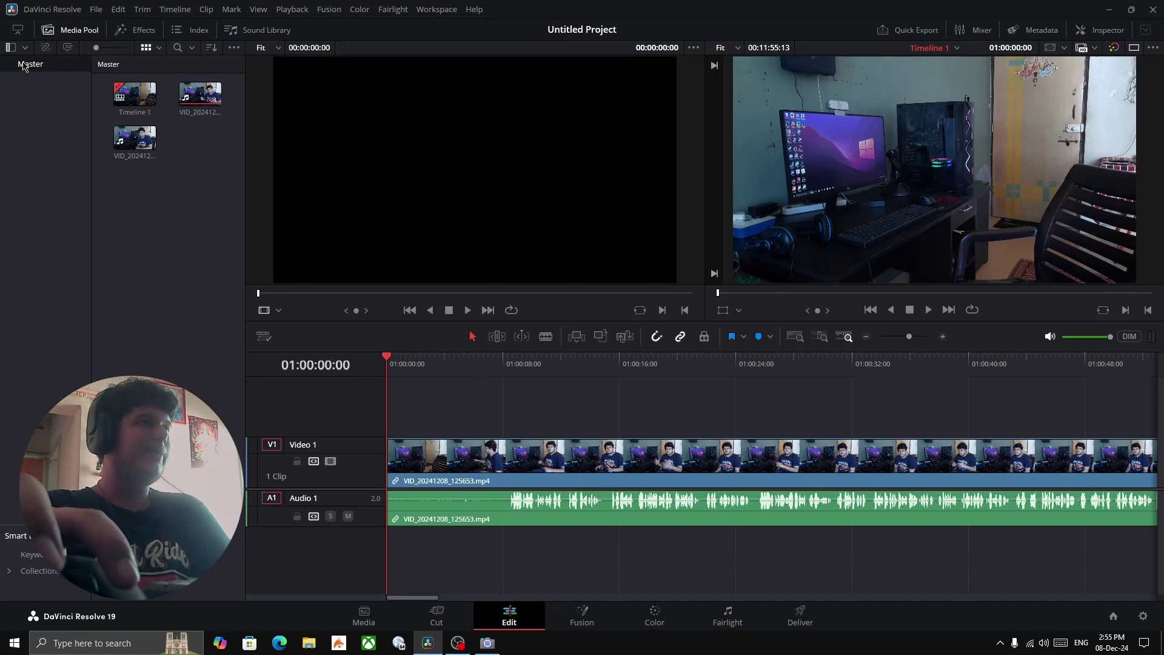
right_click(153, 235)
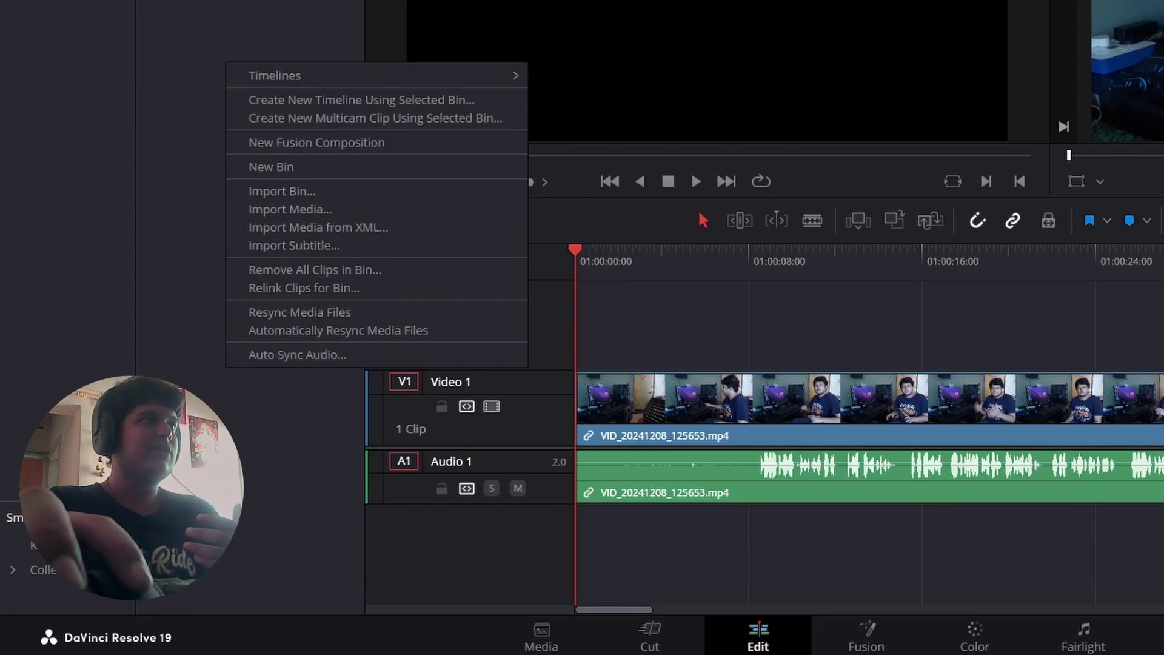
left_click(96, 9)
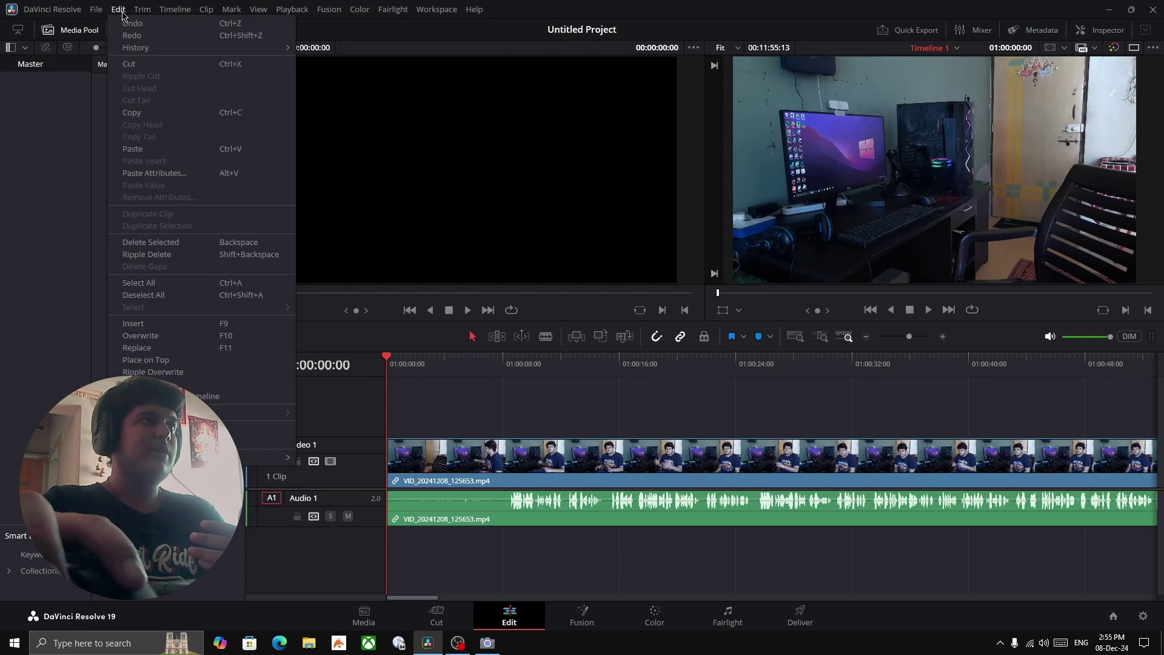
mouse_move(160, 15)
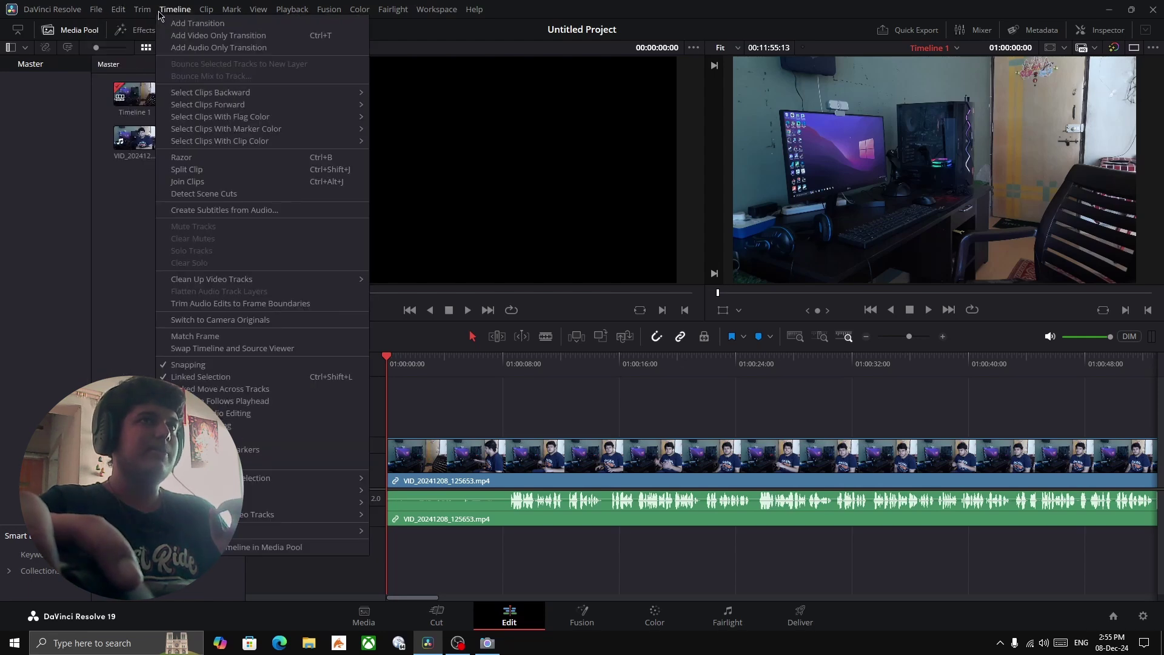
right_click(121, 315)
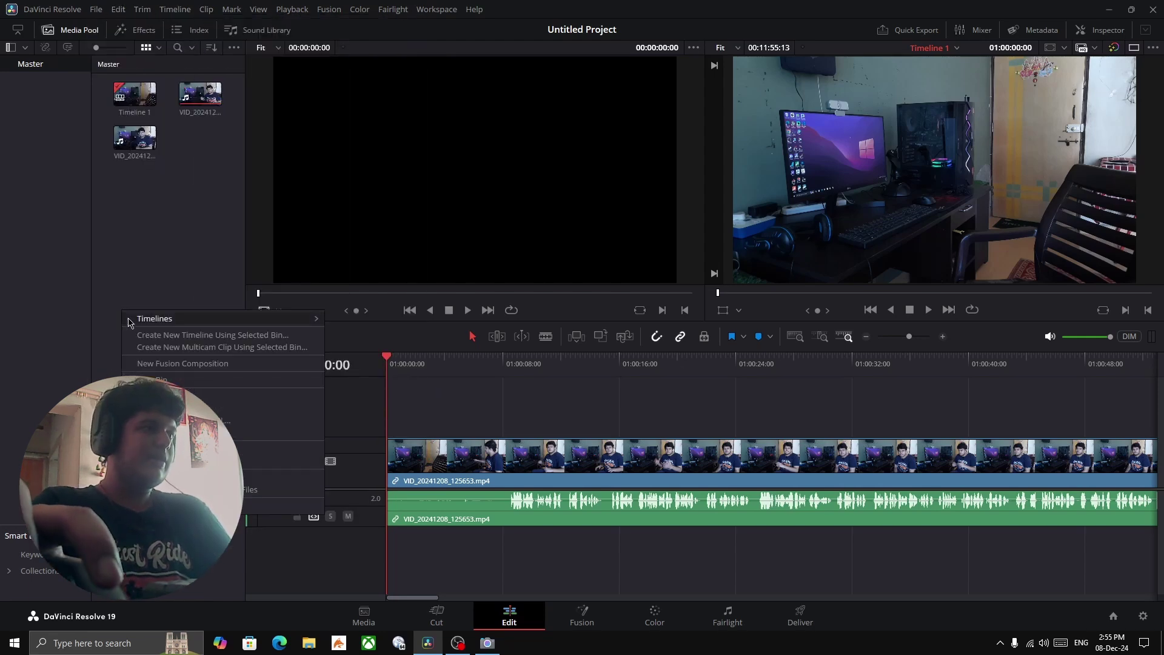
mouse_move(190, 324)
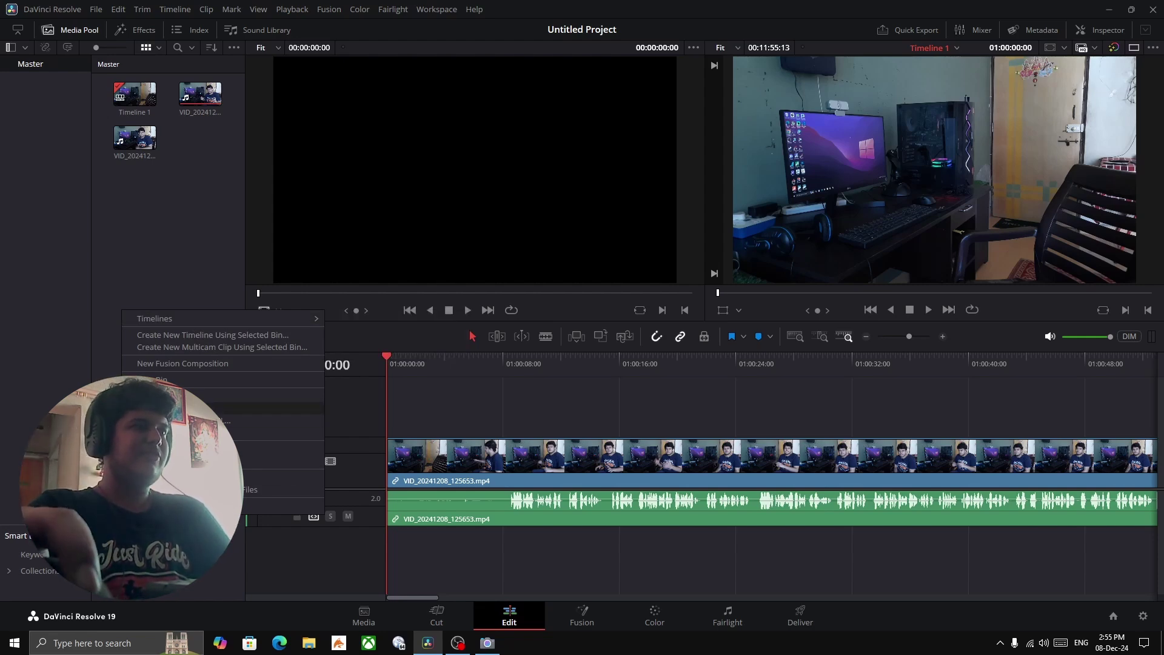
key("Escape")
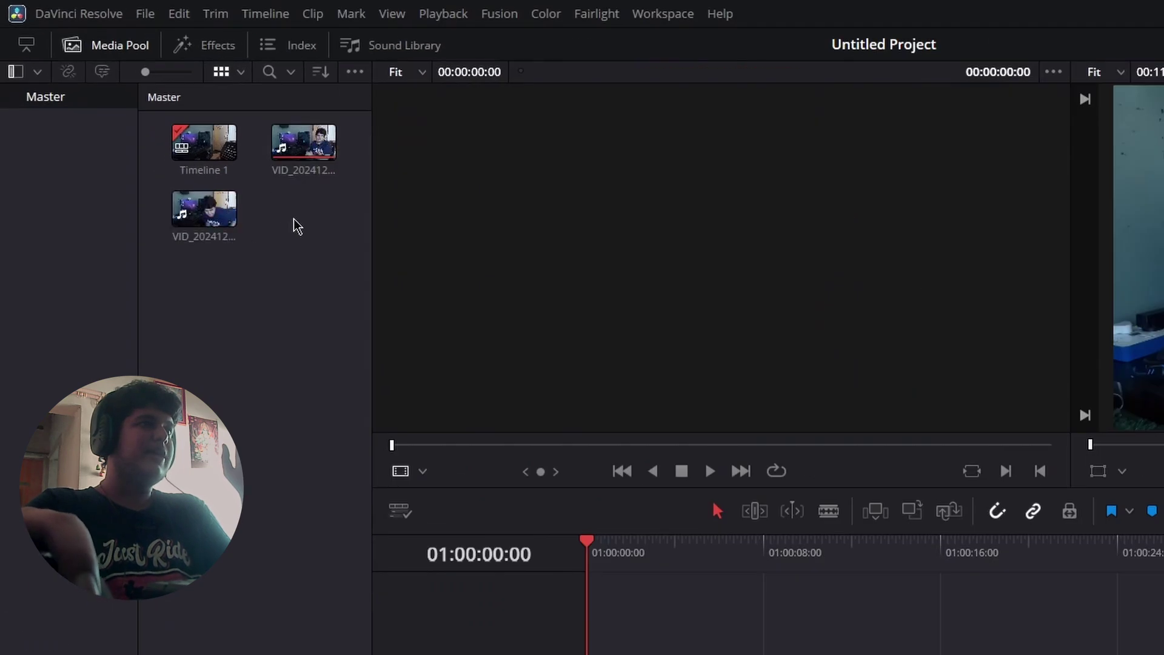
- Narrow the bin list so the three clips fit one row, and show VID_20241208_125653.mp4's info card
left_click_drag(139, 333, 81, 336)
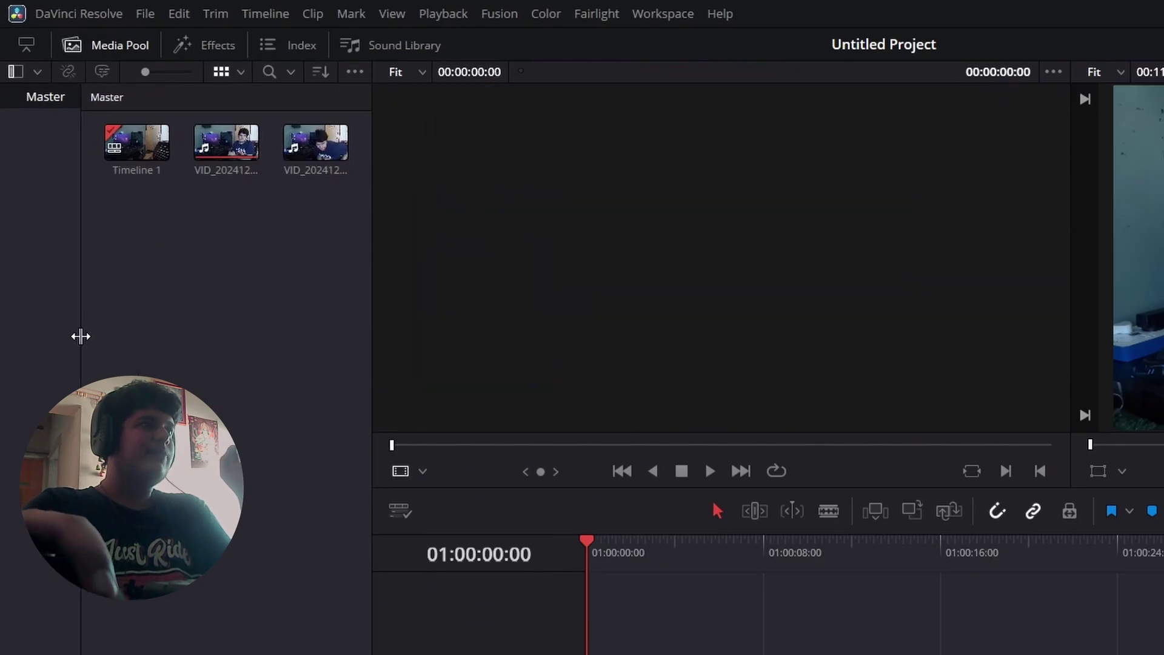
left_click(230, 148)
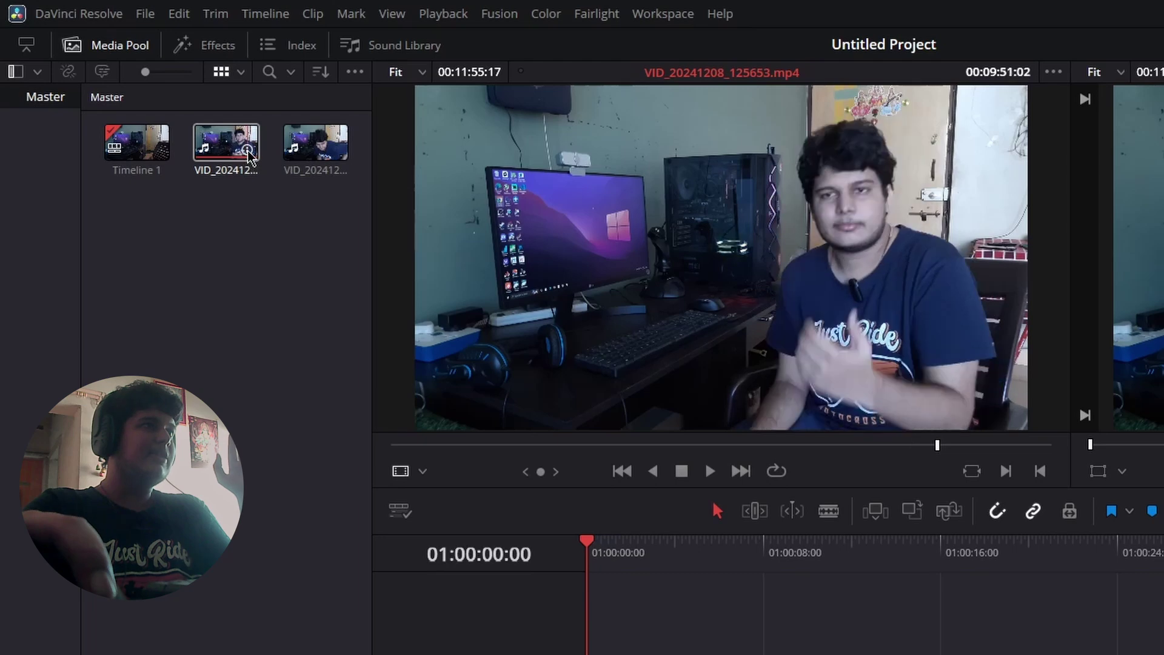
mouse_move(249, 156)
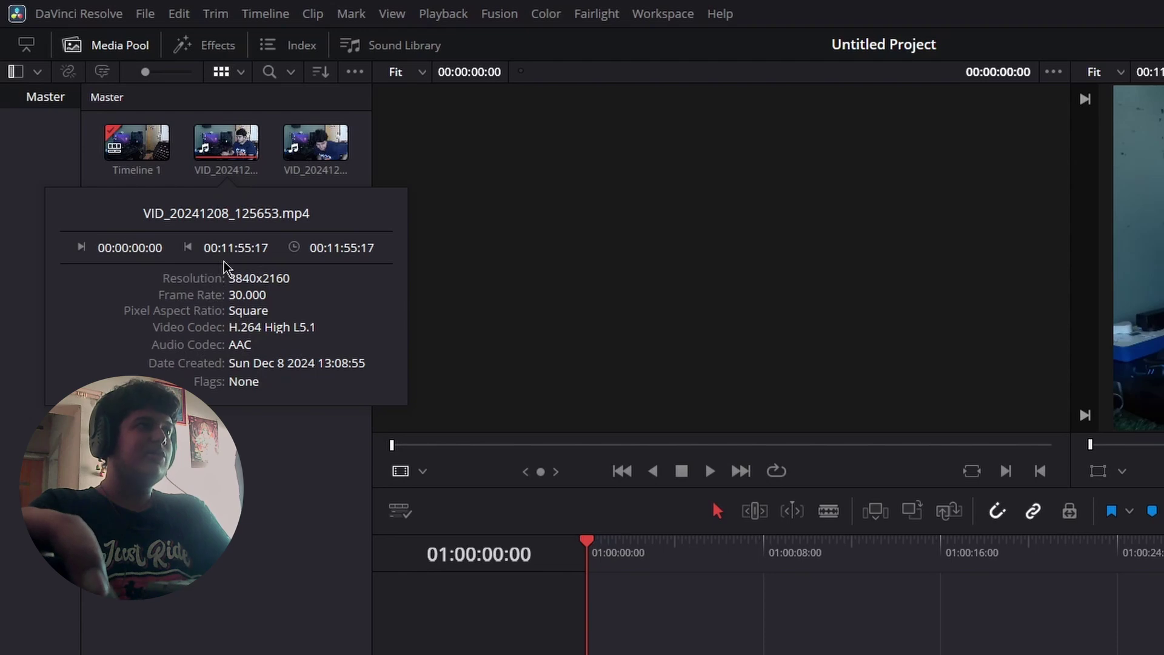
left_click(185, 16)
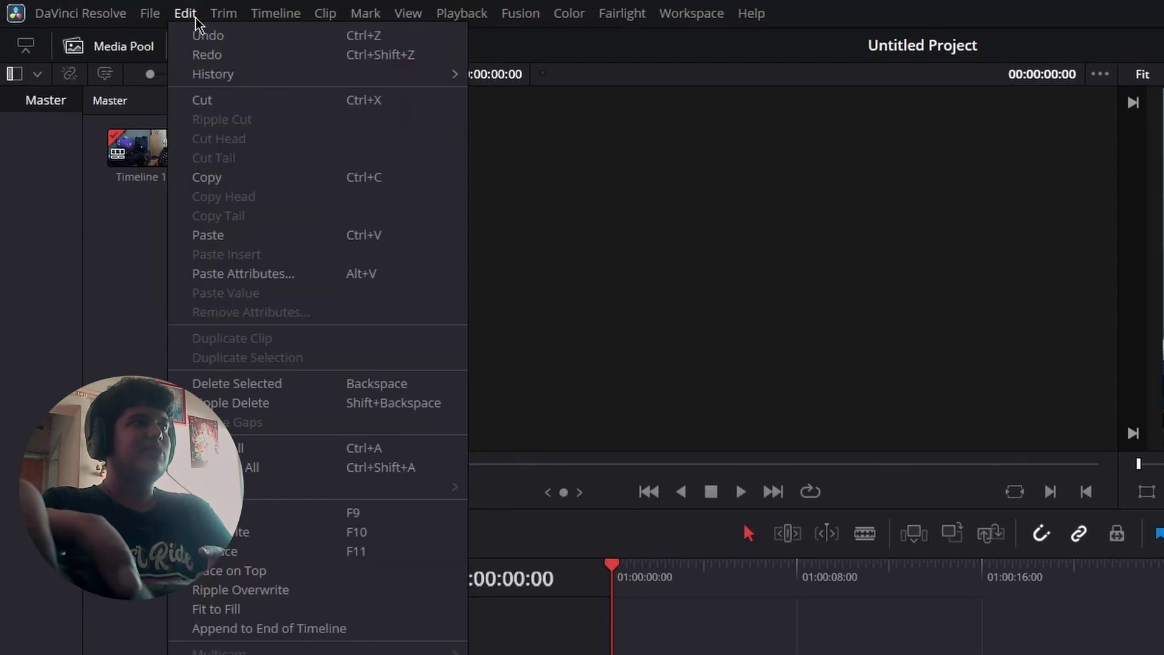
- Browse the Edit, Trim, Timeline and Mark menus, leaving the Mark menu open
mouse_move(227, 21)
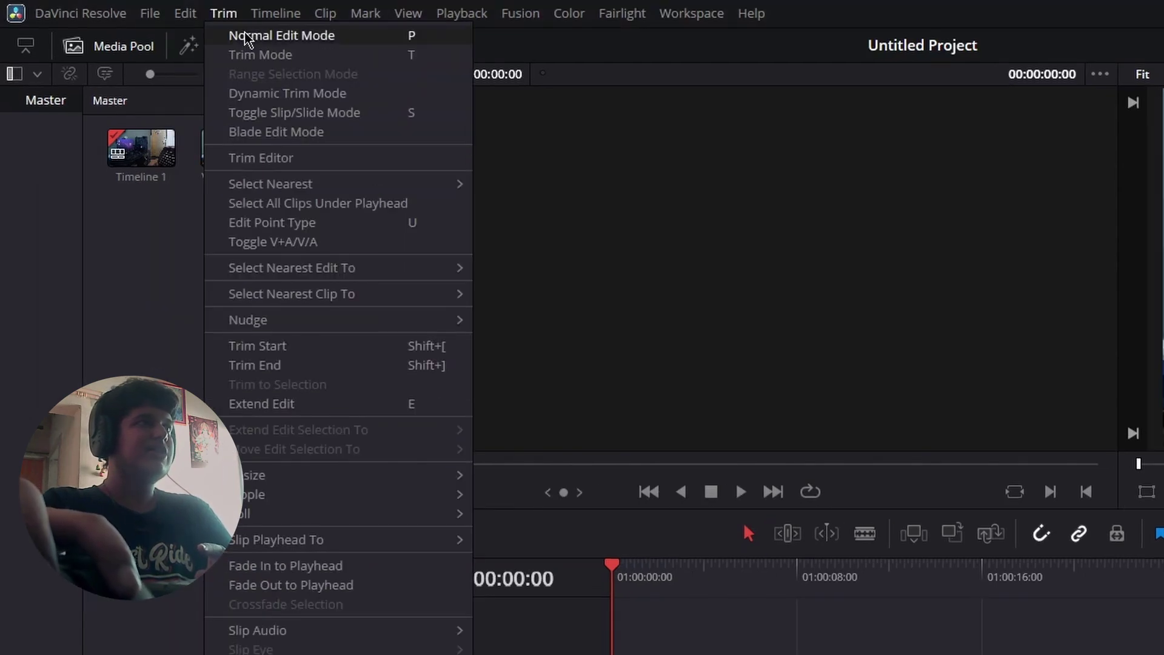
mouse_move(185, 13)
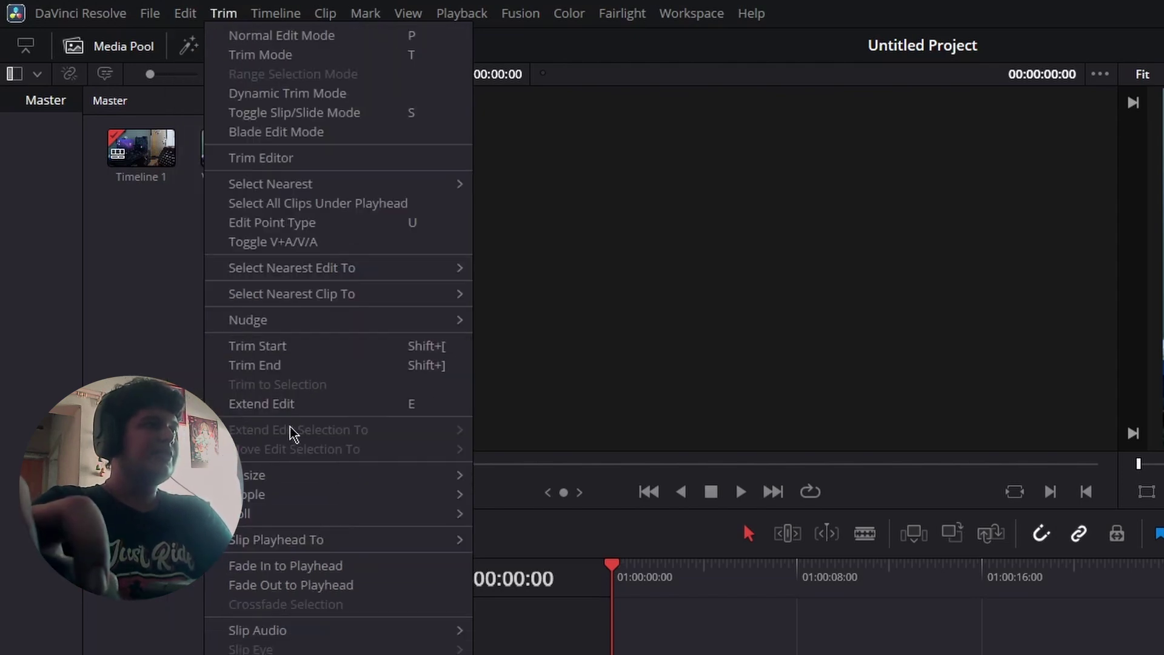
mouse_move(264, 16)
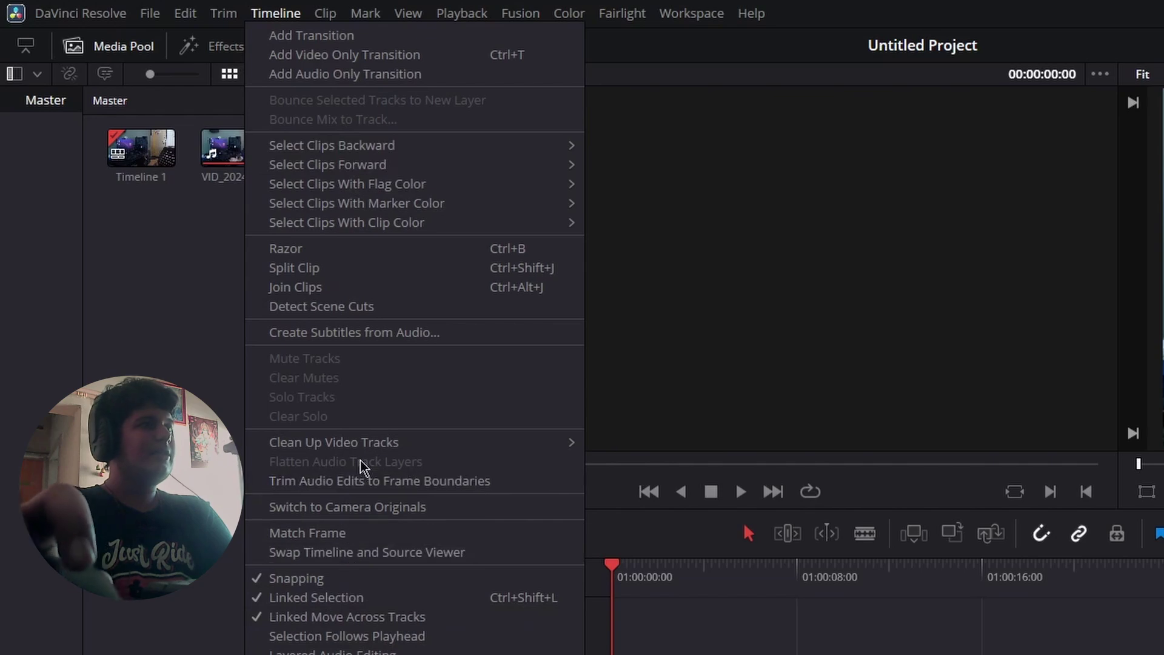
mouse_move(400, 186)
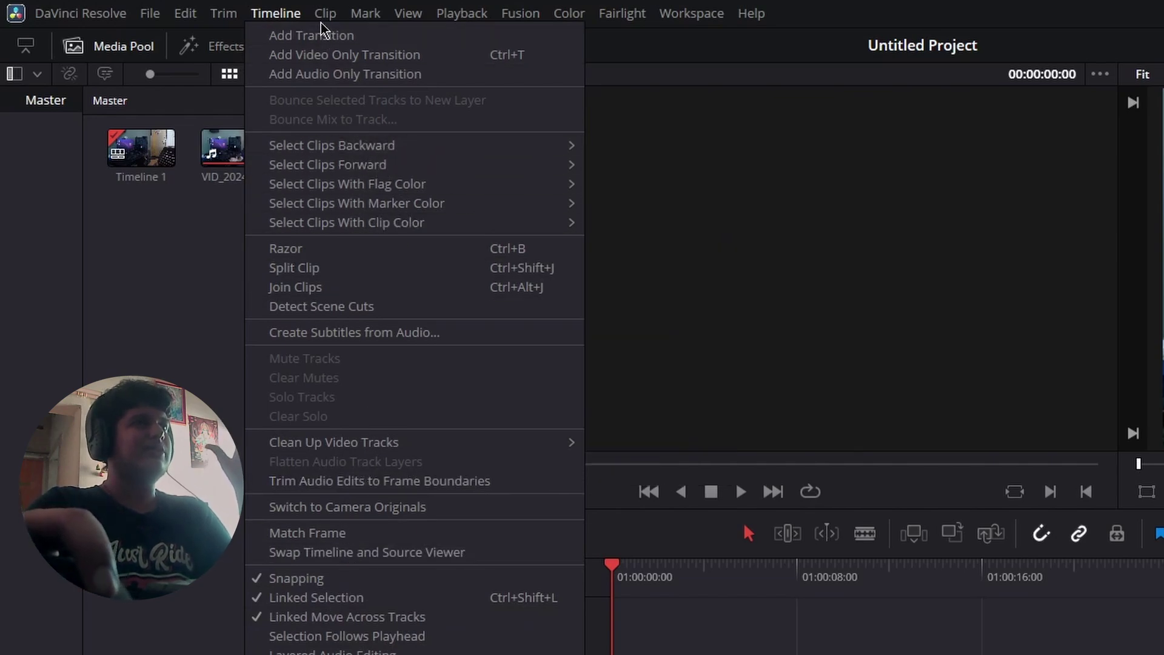
mouse_move(364, 17)
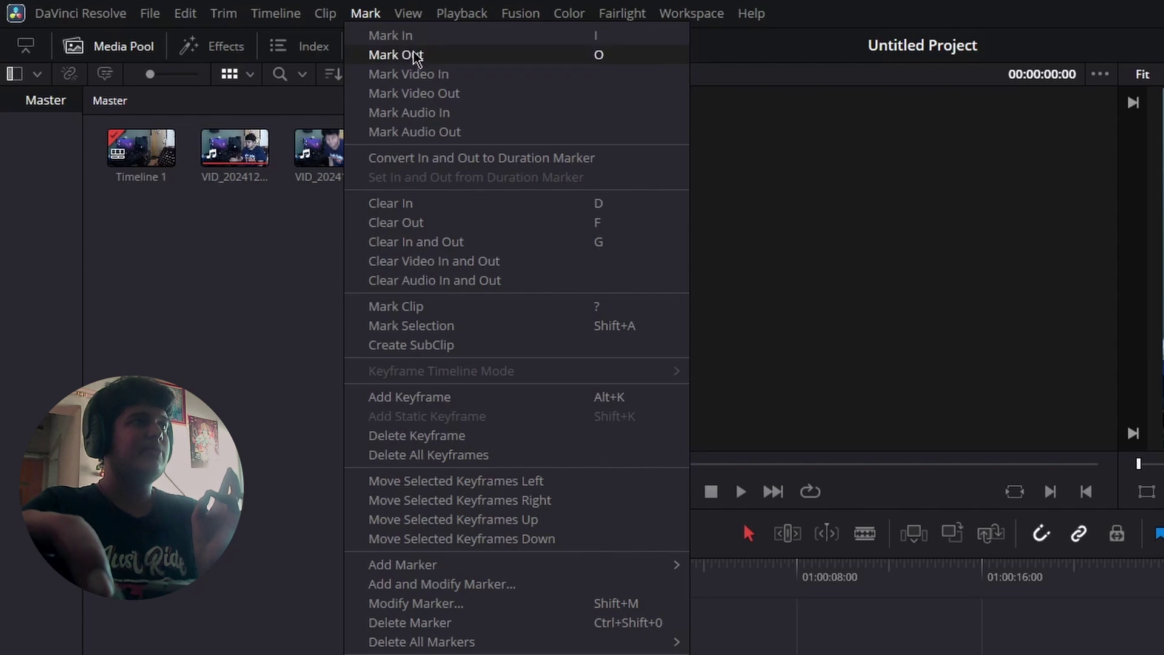
- Set a video in point, move the playhead to 01:00:03:15, then clear the in and out points
left_click(446, 74)
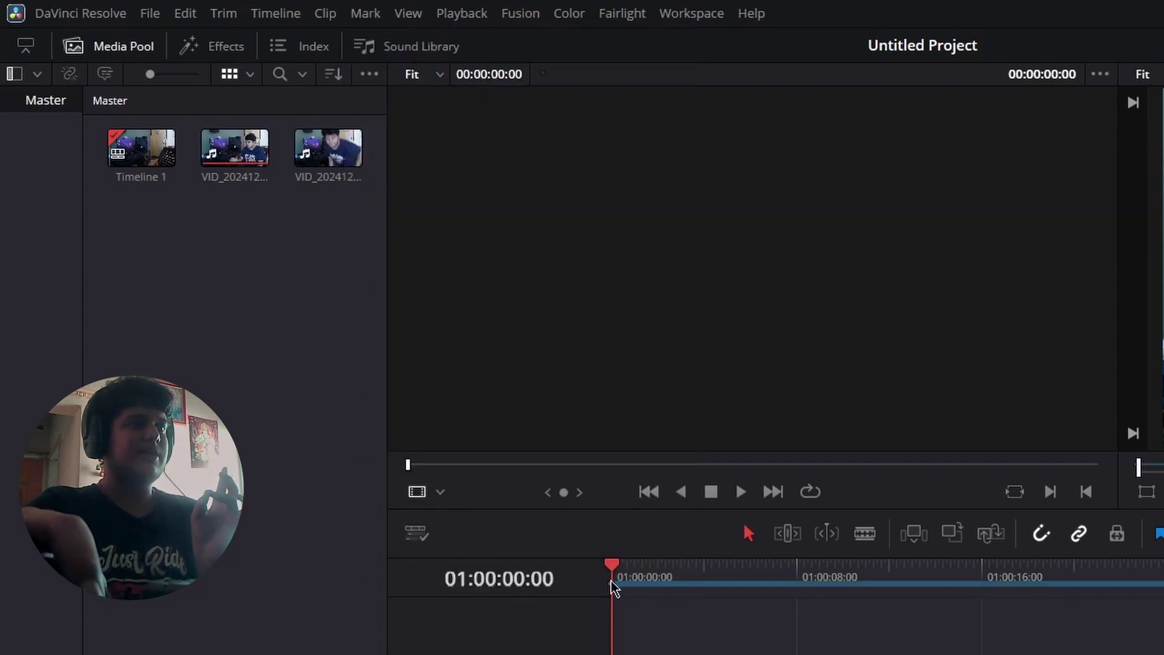
left_click_drag(615, 584, 696, 594)
left_click_drag(611, 583, 805, 590)
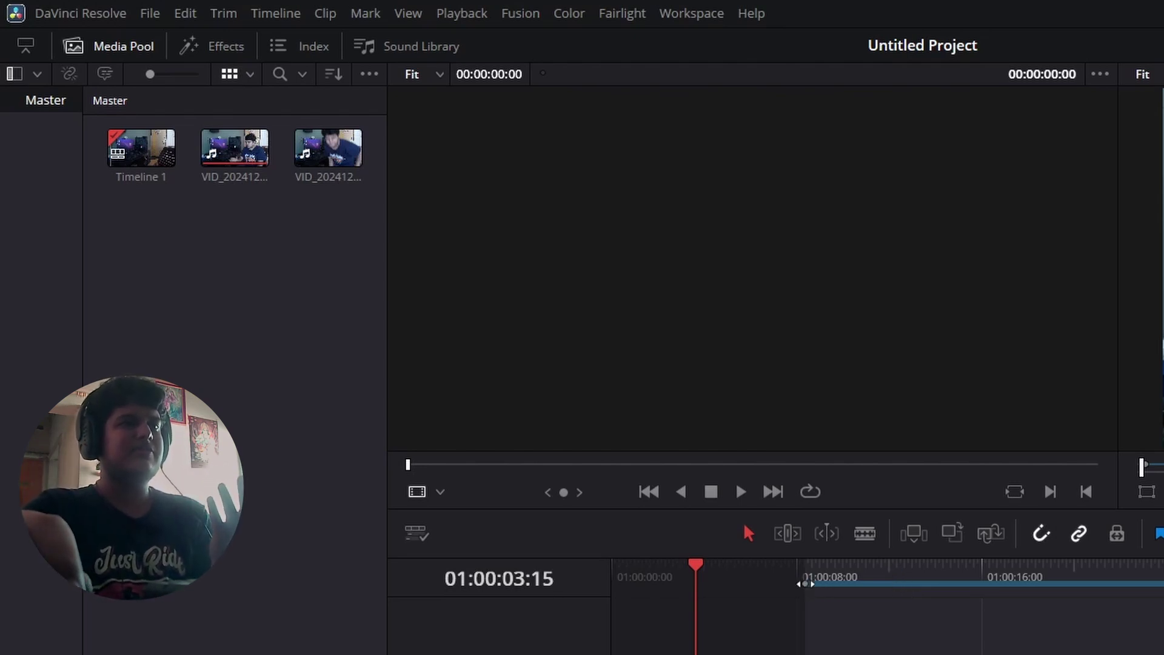
left_click(366, 14)
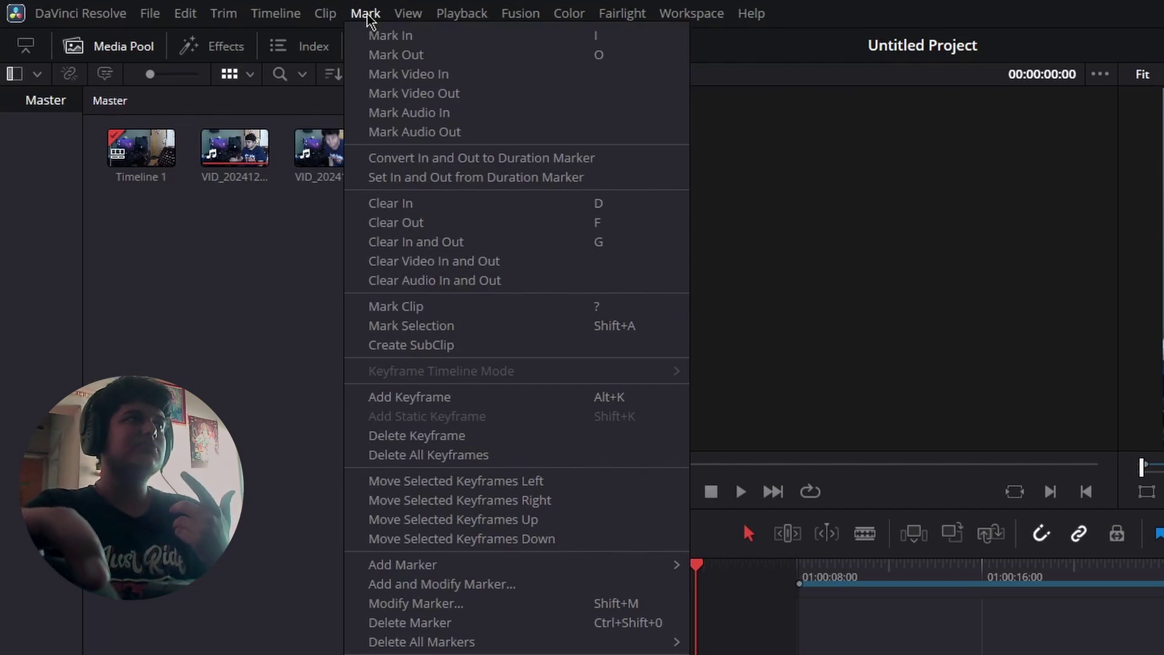
left_click(401, 243)
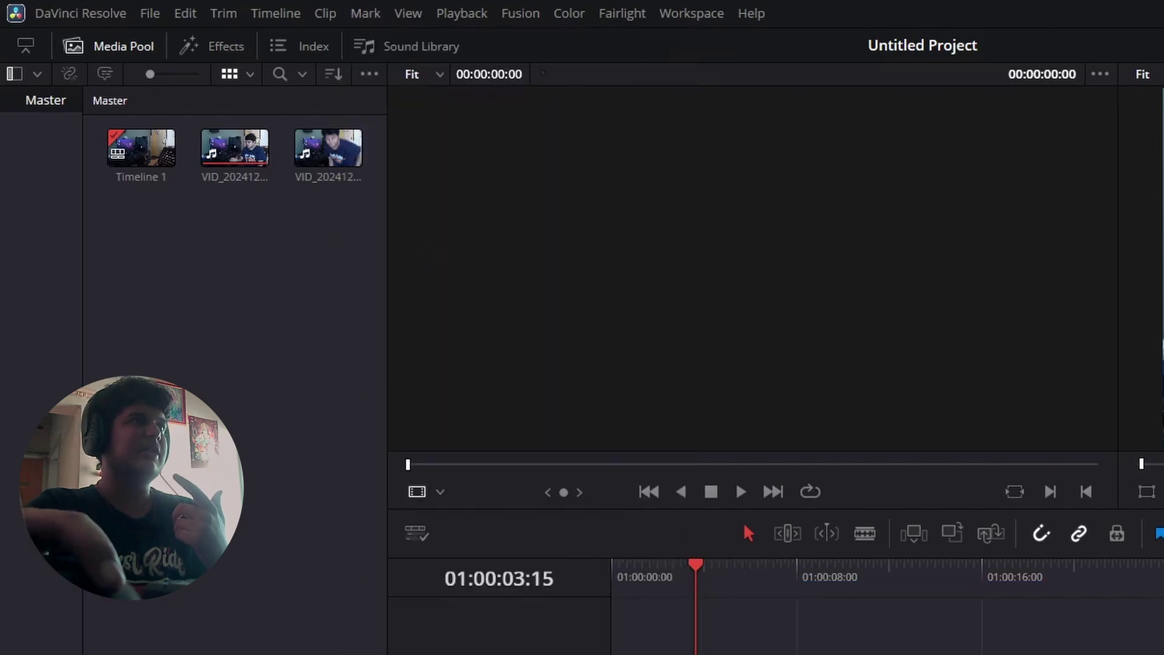
- Browse the Clip through Workspace menus, confirming all seven pages are enabled under Show Page
left_click(326, 13)
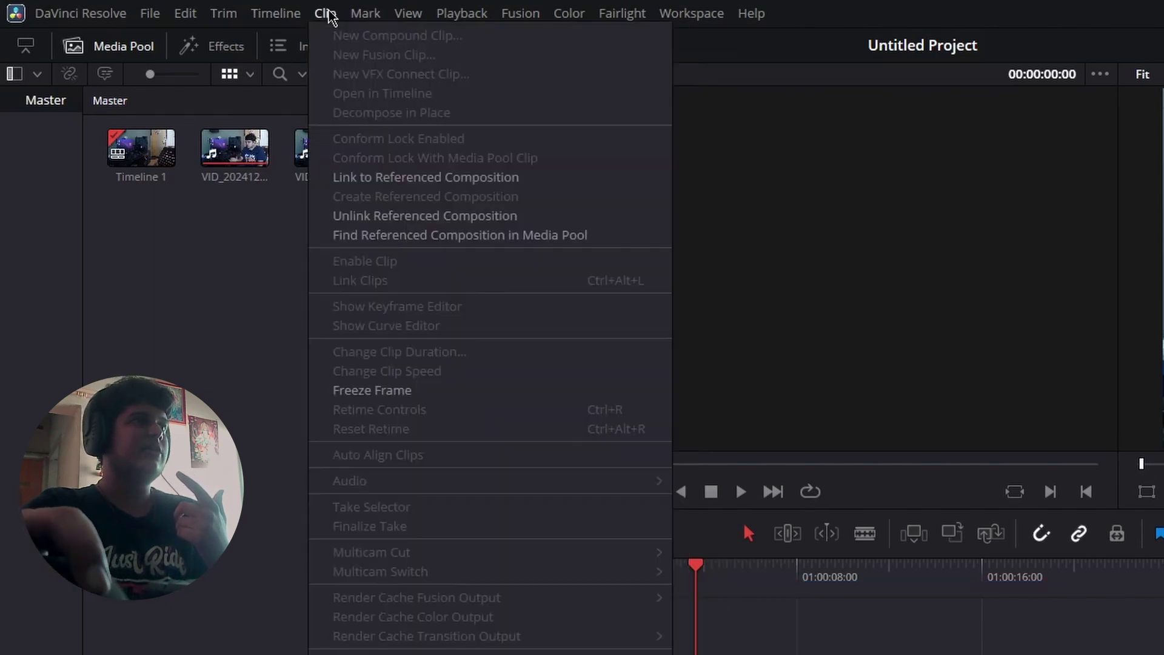
mouse_move(365, 14)
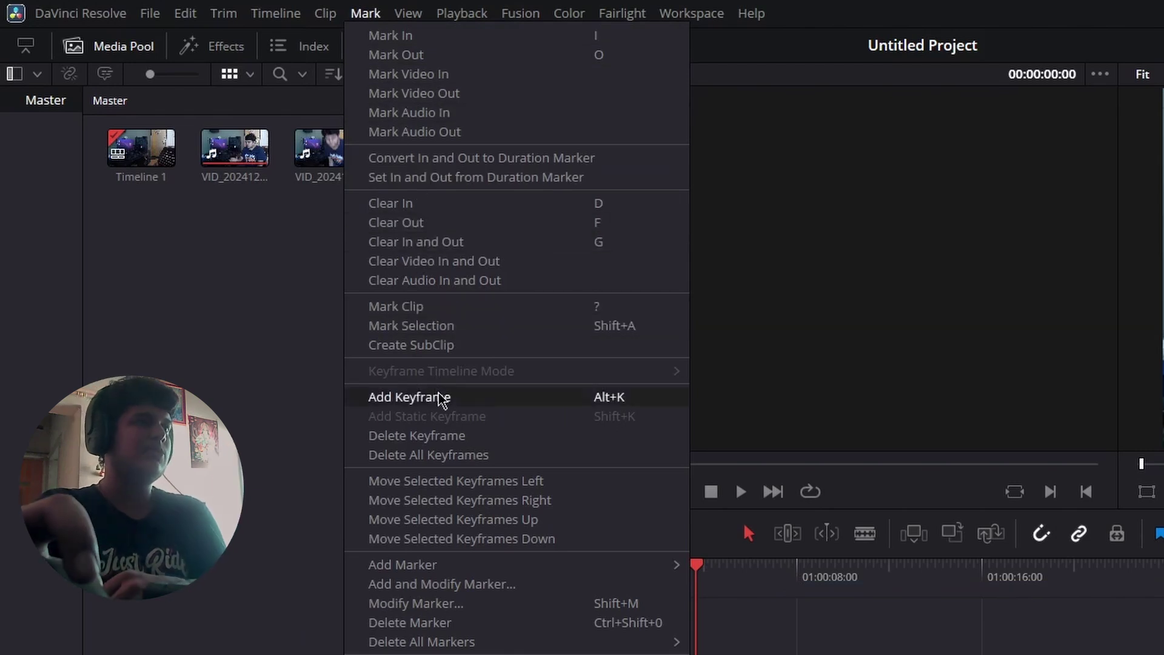
mouse_move(516, 18)
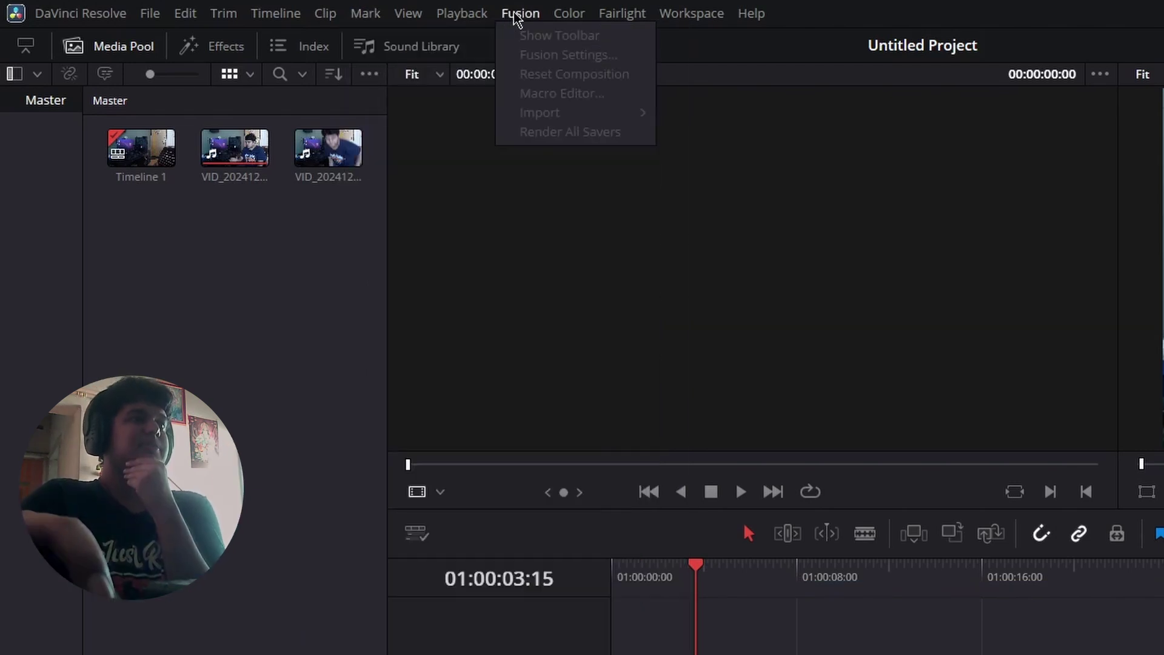
mouse_move(573, 18)
mouse_move(623, 18)
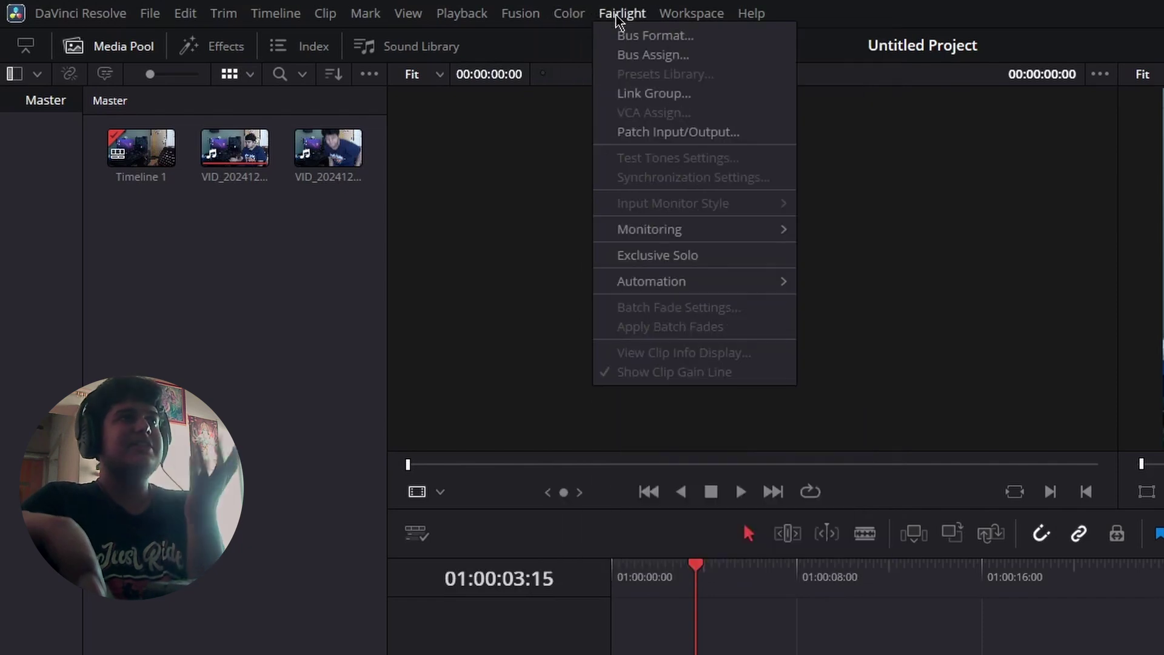
mouse_move(668, 22)
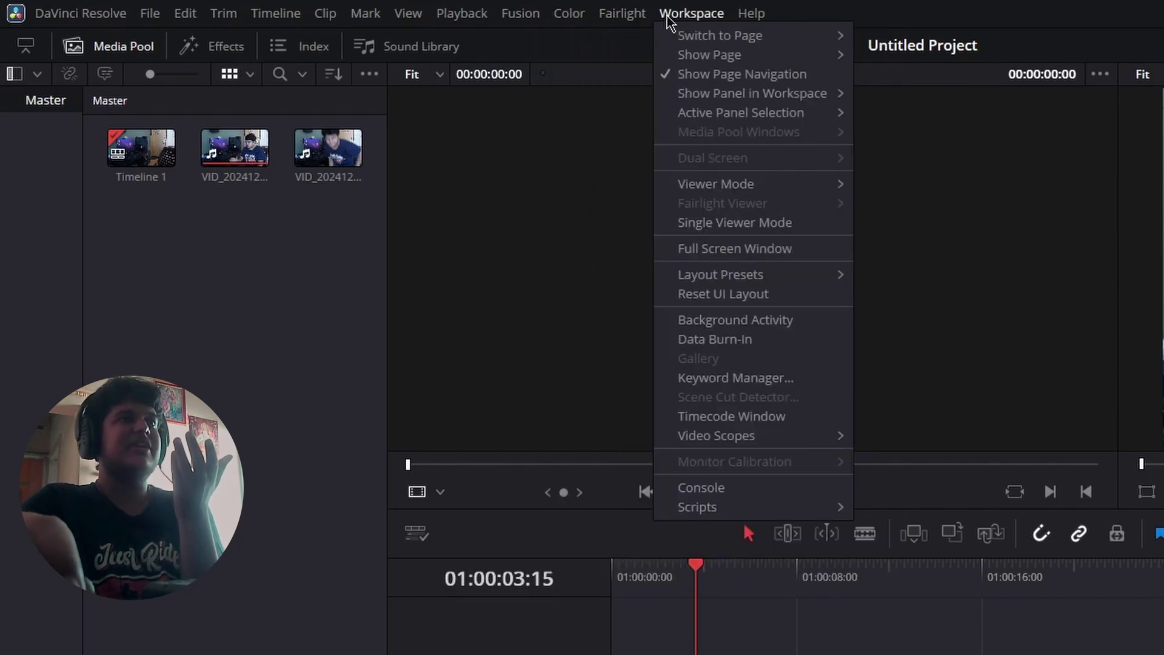
mouse_move(707, 37)
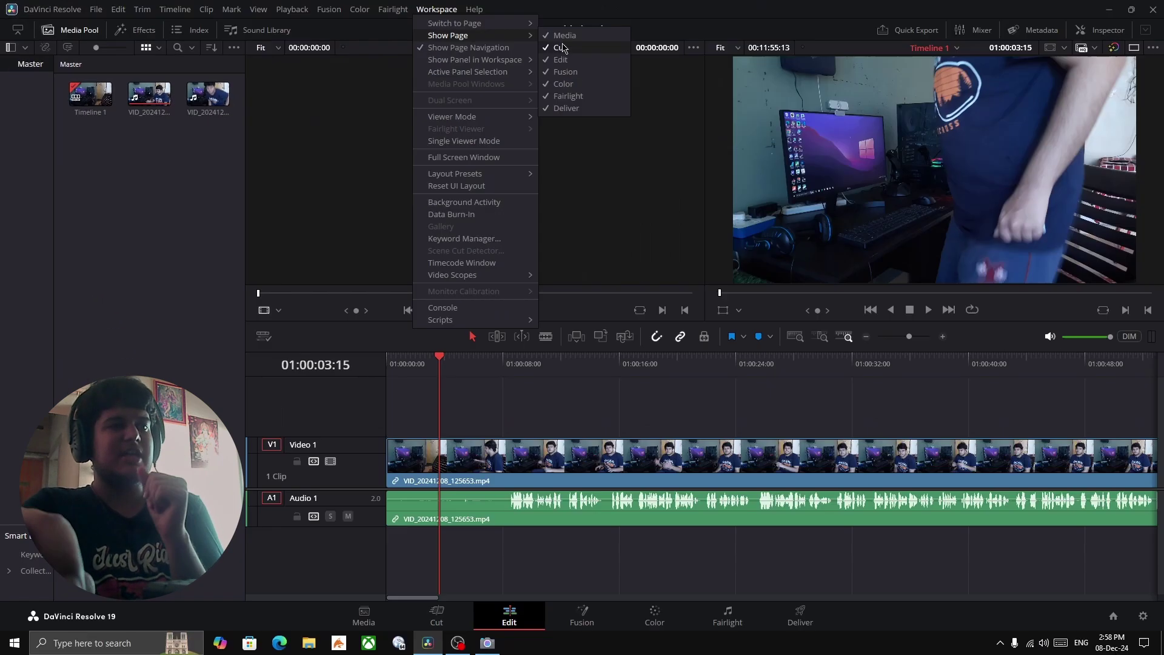
left_click(564, 556)
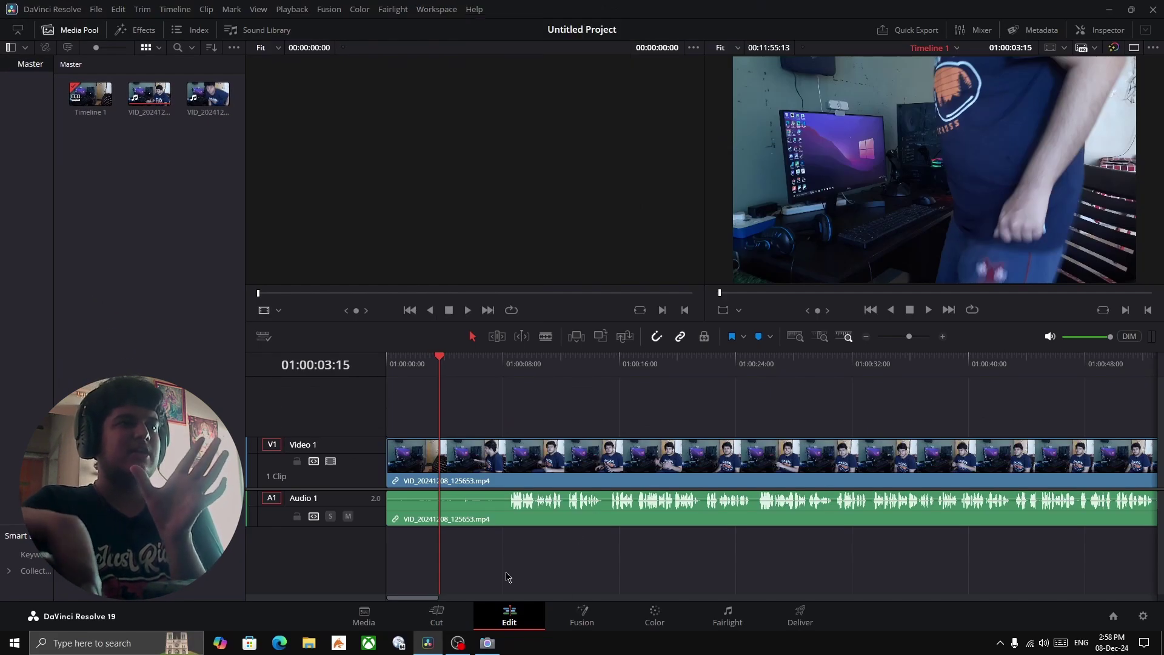
mouse_move(431, 597)
left_mouse_down()
mouse_move(1103, 556)
mouse_move(1092, 556)
left_mouse_up()
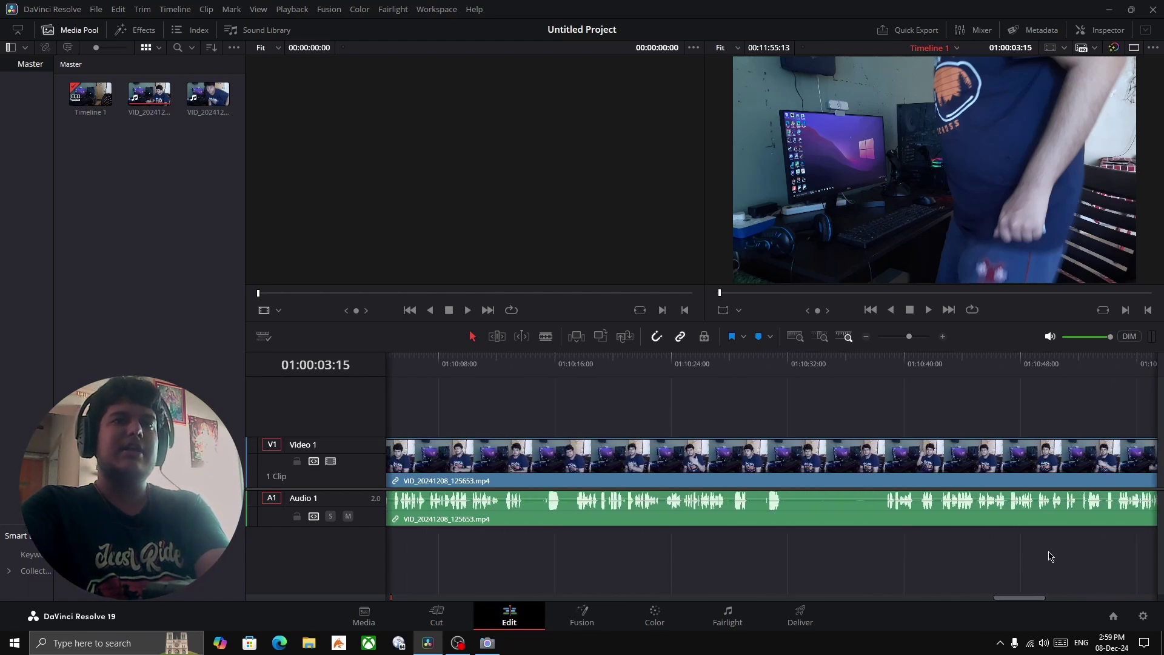
left_click_drag(1093, 556, 421, 568)
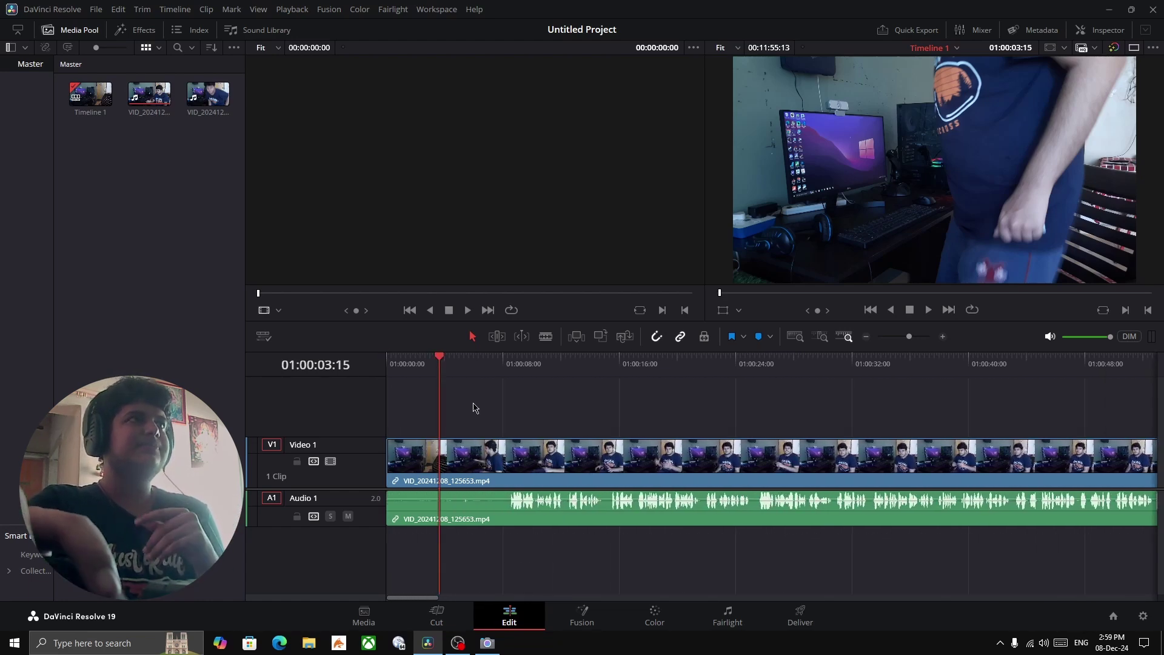
- Open the Fusion page and pan around the MediaIn1 to MediaOut1 node graph
left_click(586, 631)
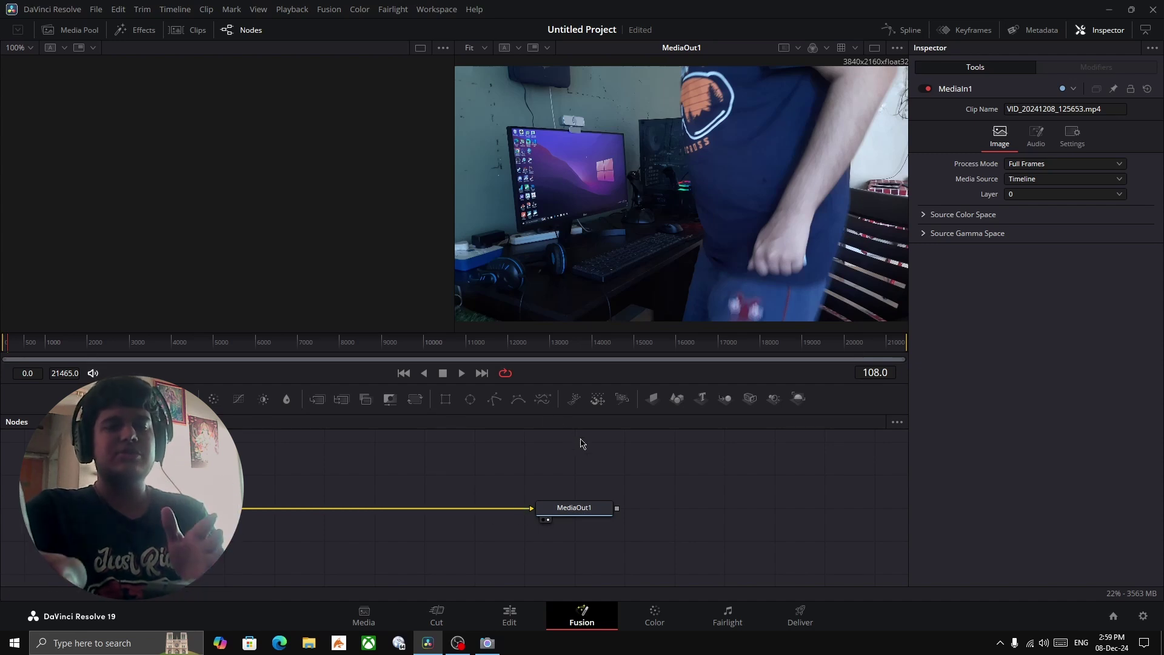
left_click(900, 426)
left_click(655, 500)
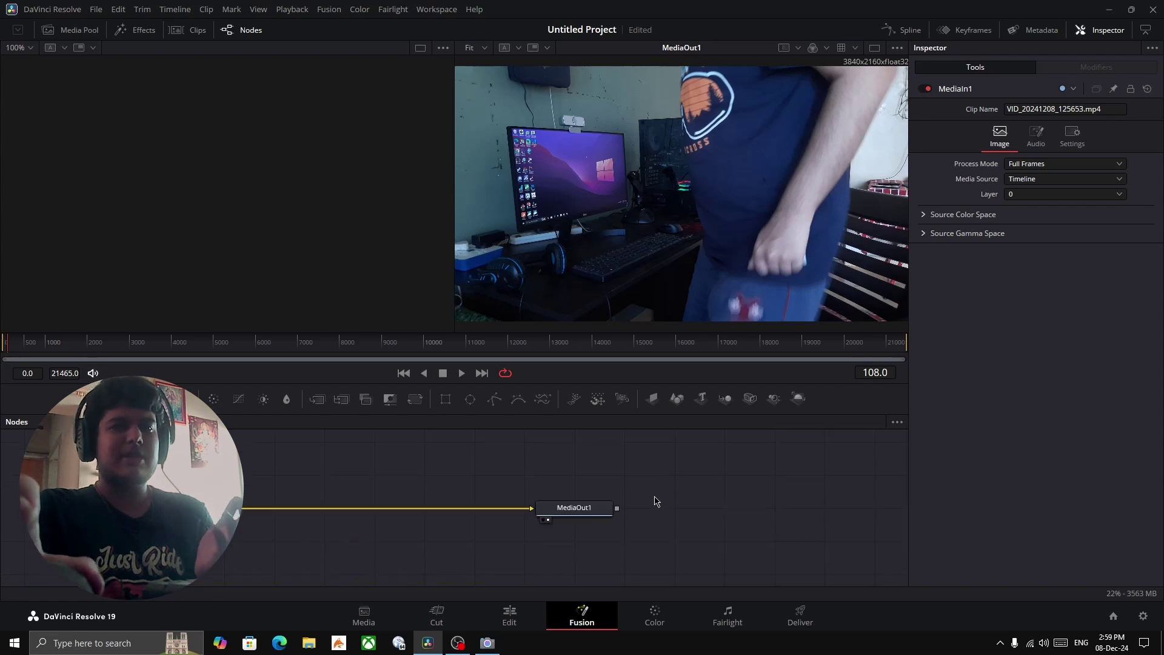
scroll(646, 508, "down", 2)
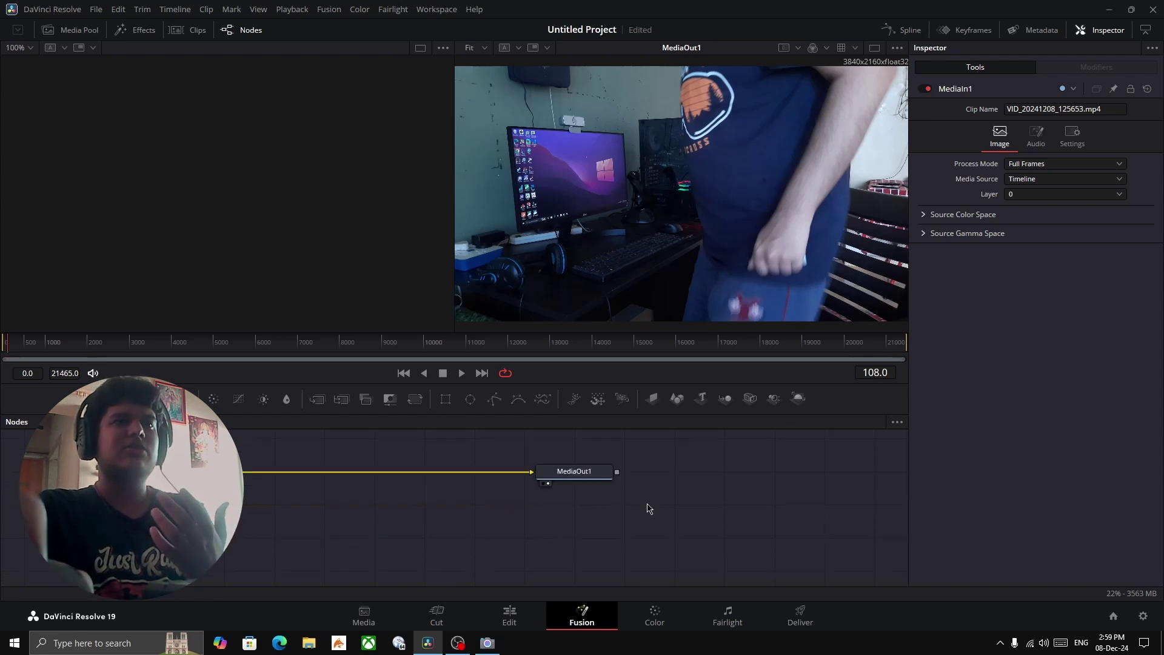
scroll(647, 508, "down", 2)
scroll(646, 508, "up", 2)
scroll(646, 508, "up", 2)
scroll(647, 508, "down", 3)
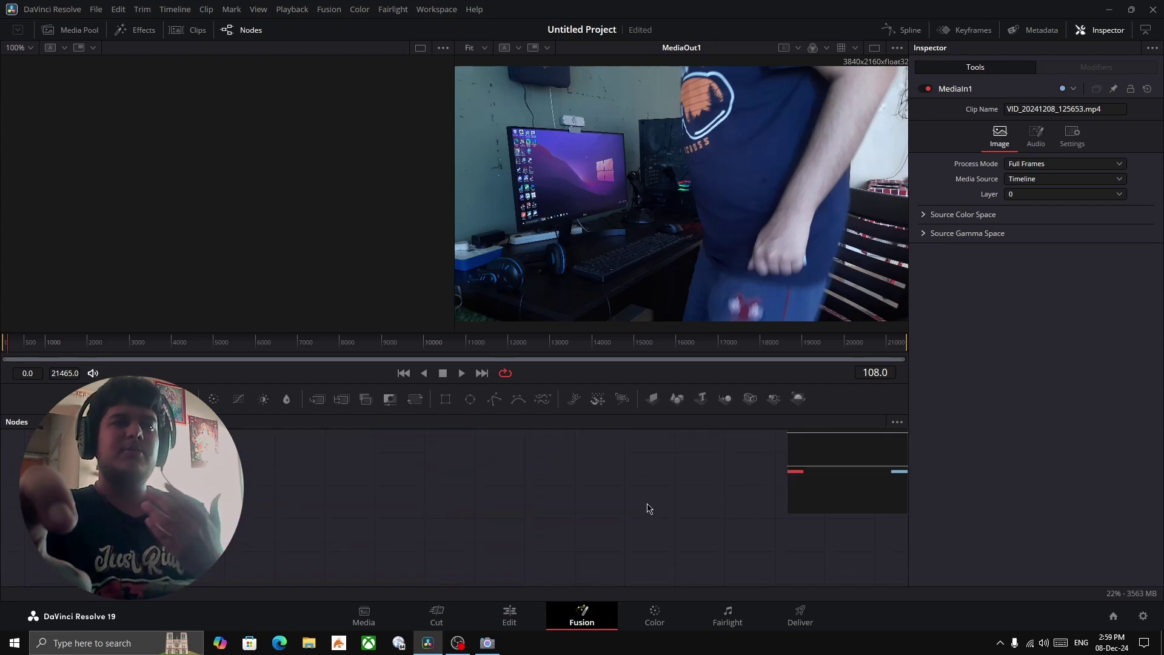
scroll(652, 513, "up", 3)
scroll(656, 519, "down", 2)
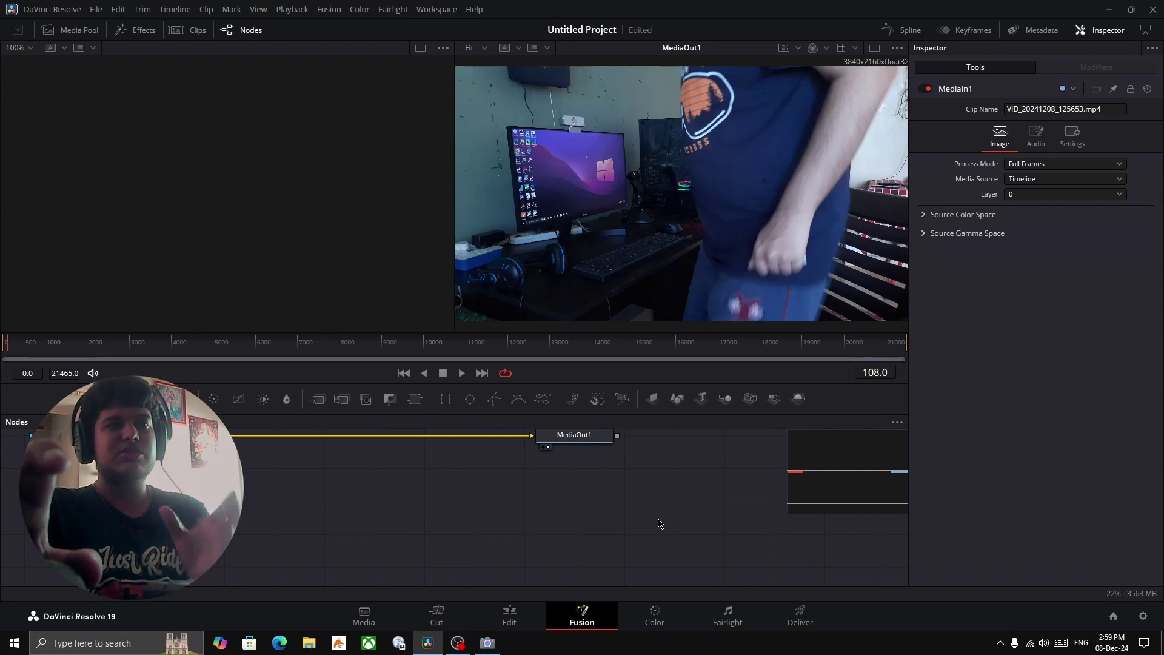
scroll(659, 524, "up", 2)
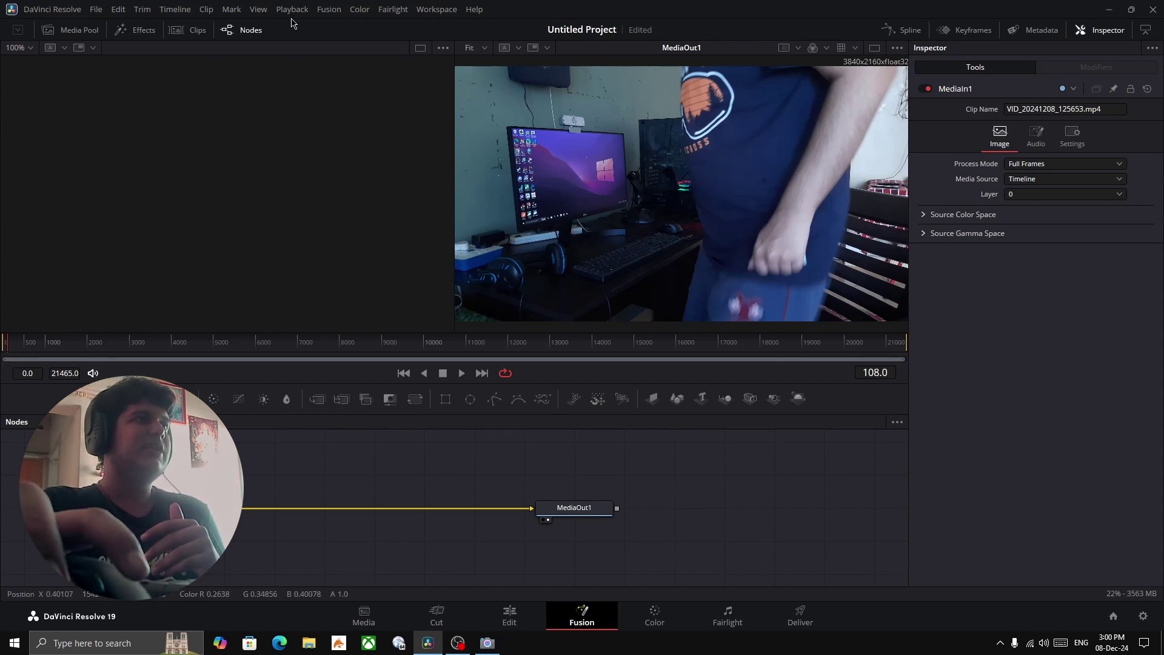
- Open the Fusion Effects library and scroll the Tools list past Light, Material, Texture and 3D to Blur
left_click(182, 31)
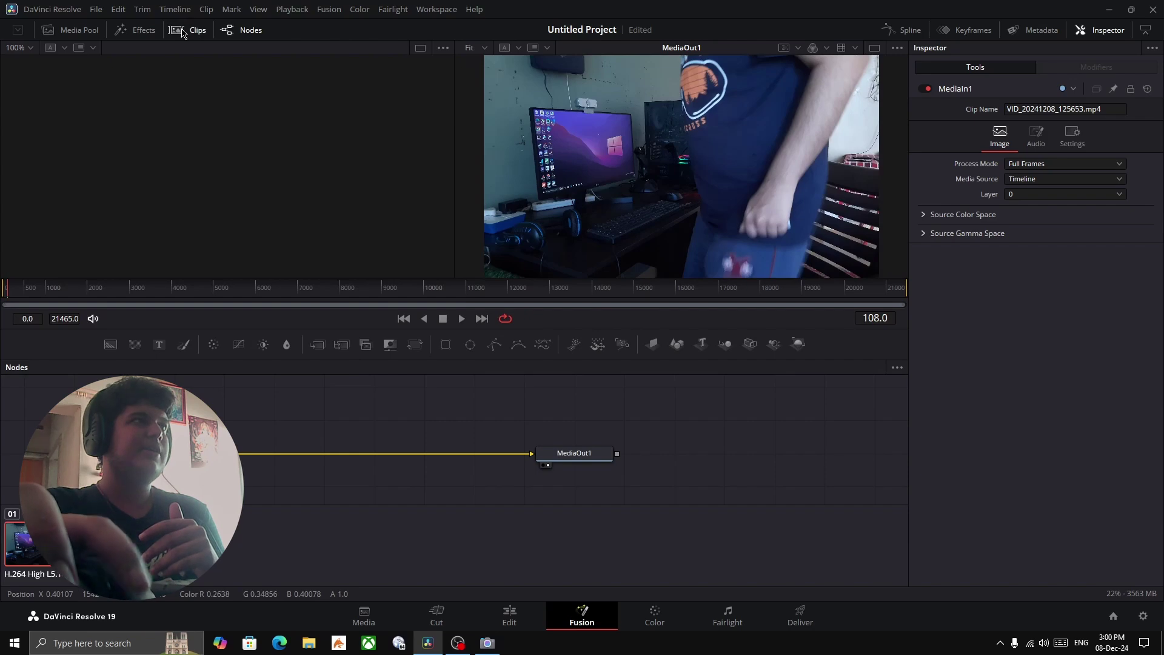
left_click(135, 29)
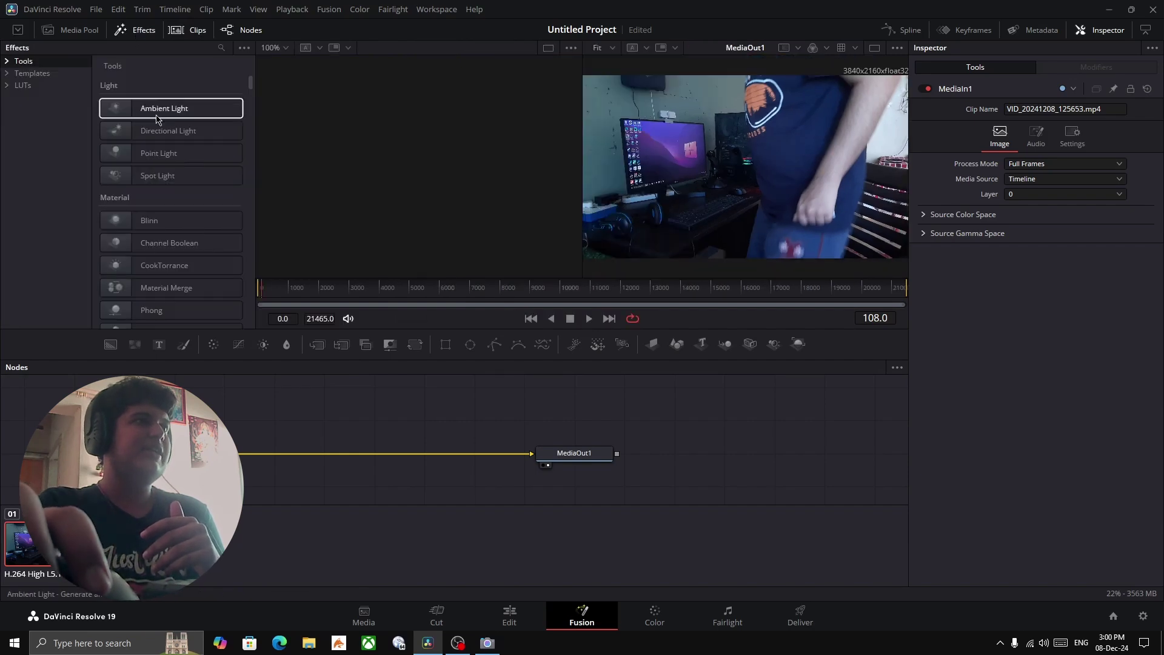
scroll(170, 194, "down", 3)
scroll(172, 202, "down", 3)
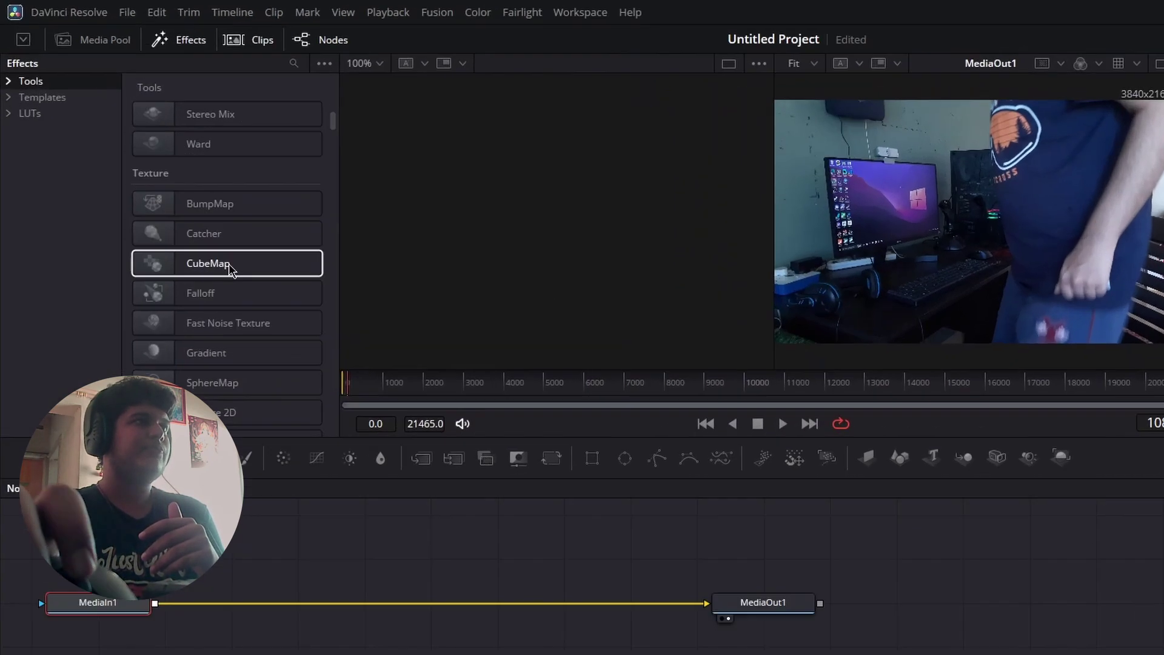
scroll(231, 271, "down", 3)
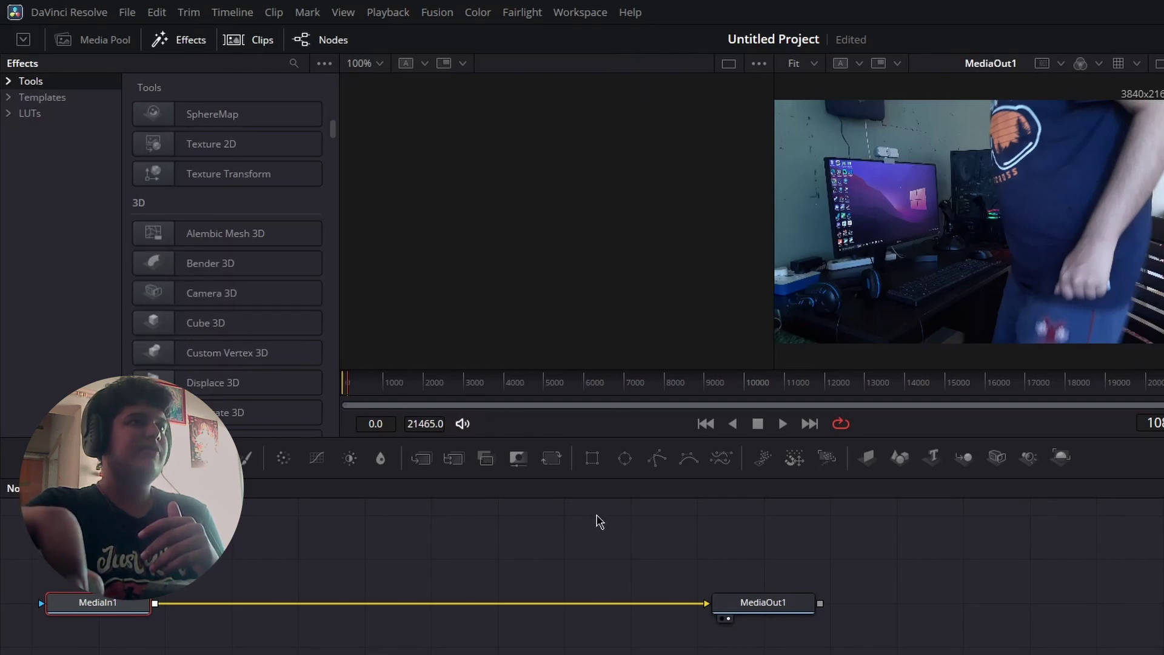
scroll(195, 329, "down", 5)
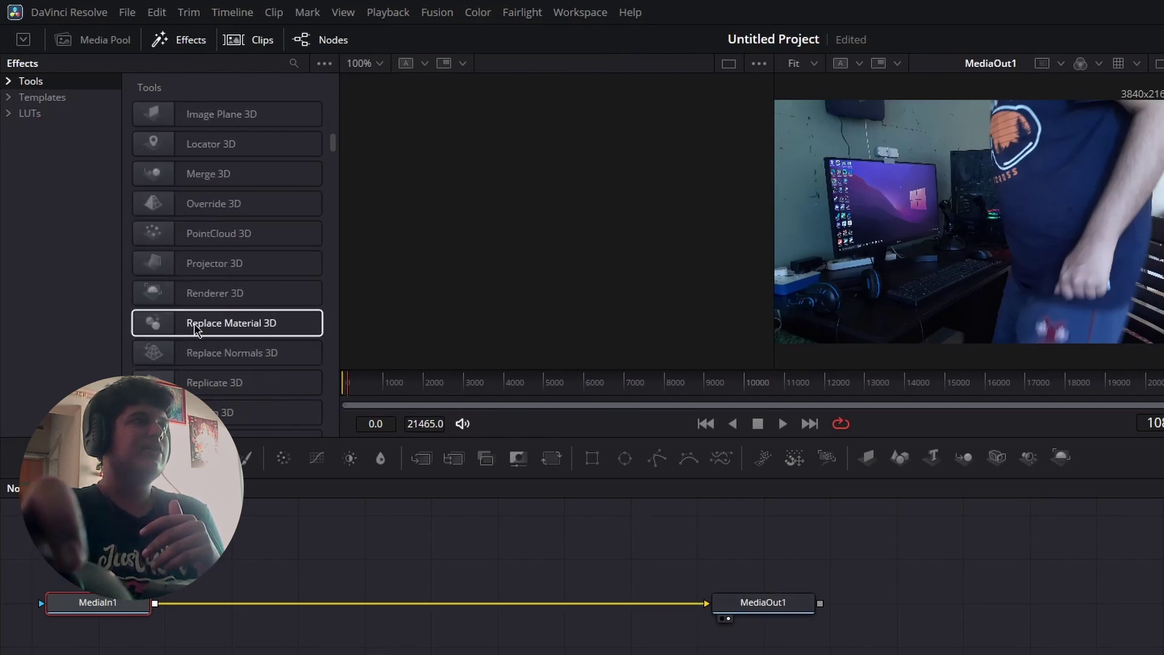
scroll(195, 329, "down", 5)
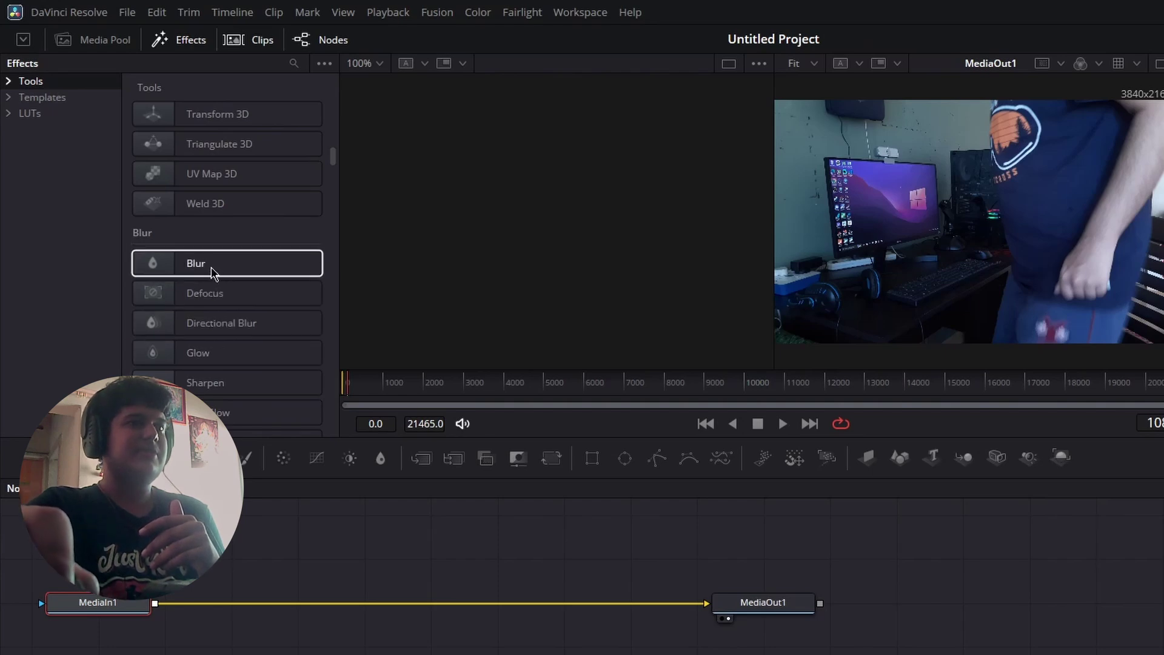
- Drop a Blur node onto the MediaIn1–MediaOut1 link and set its Blur Size to 12.6
mouse_move(212, 273)
left_mouse_down()
mouse_move(180, 605)
mouse_move(117, 598)
mouse_move(261, 605)
left_mouse_up()
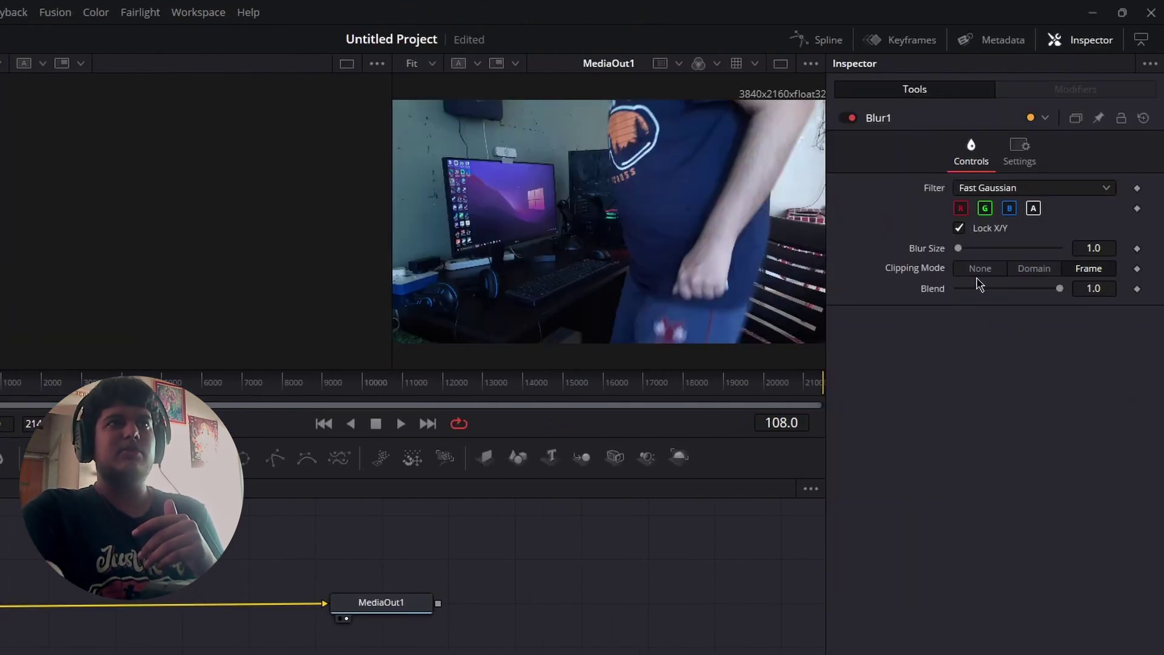
left_click_drag(956, 248, 972, 251)
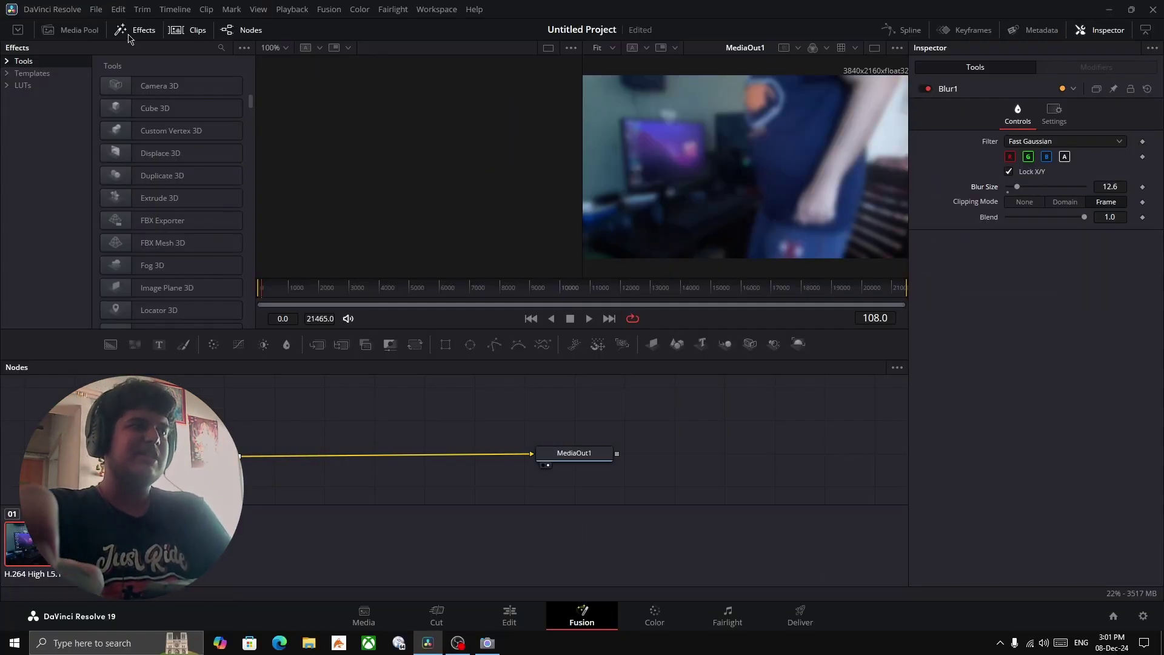
- Scroll the Effects Tools list through the Color, Generator, LUT, Mask and Resolve FX categories
scroll(200, 206, "down", 5)
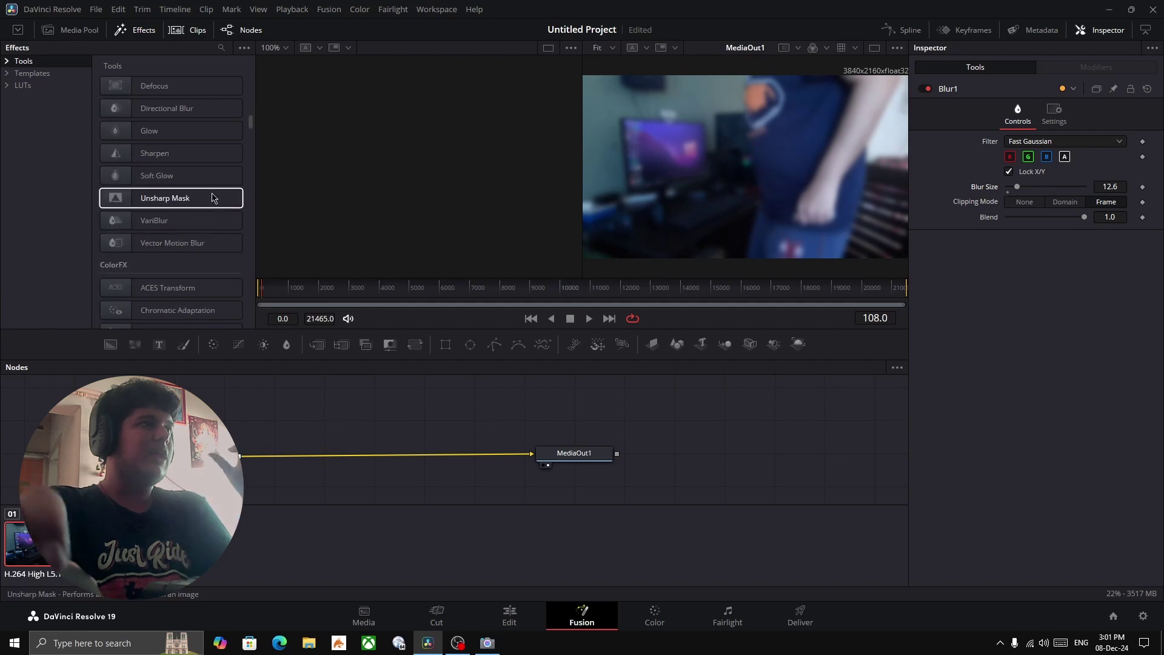
scroll(212, 197, "down", 3)
scroll(209, 198, "down", 3)
scroll(203, 200, "down", 2)
scroll(199, 201, "down", 2)
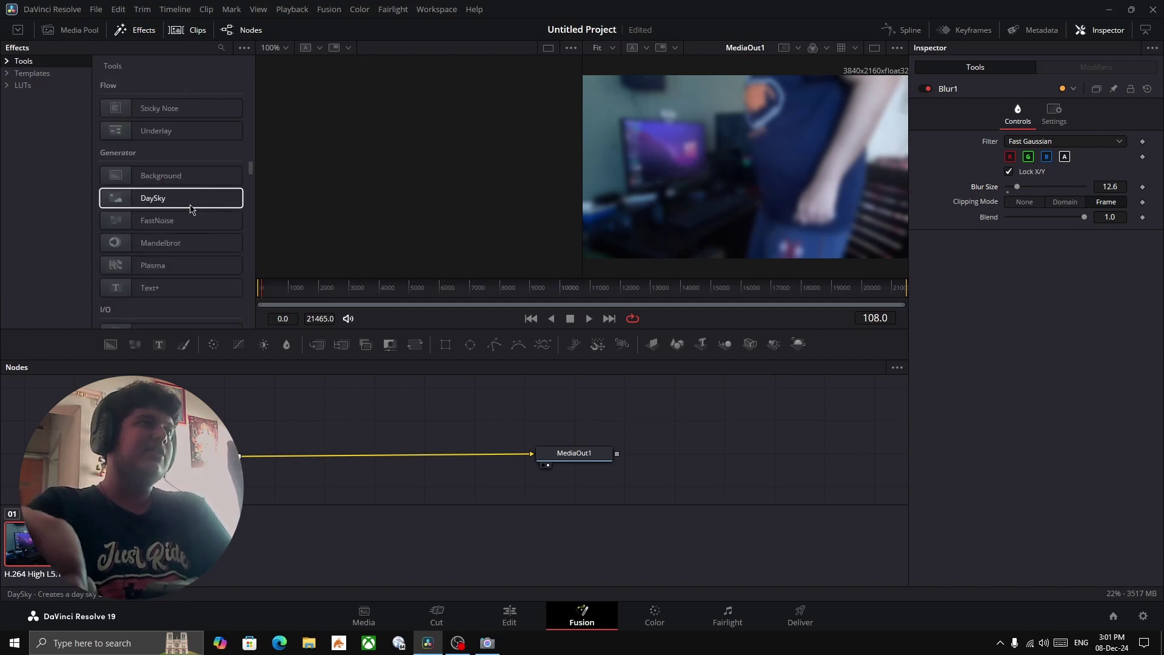
scroll(199, 203, "down", 2)
left_click_drag(251, 177, 252, 184)
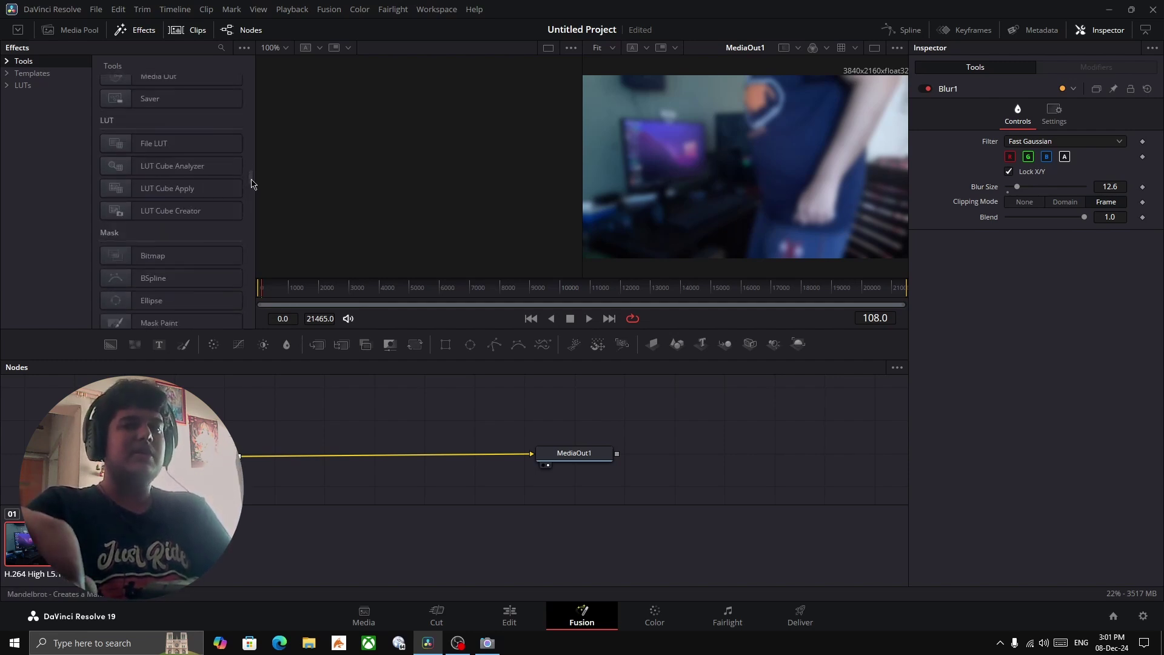
scroll(252, 184, "down", 1)
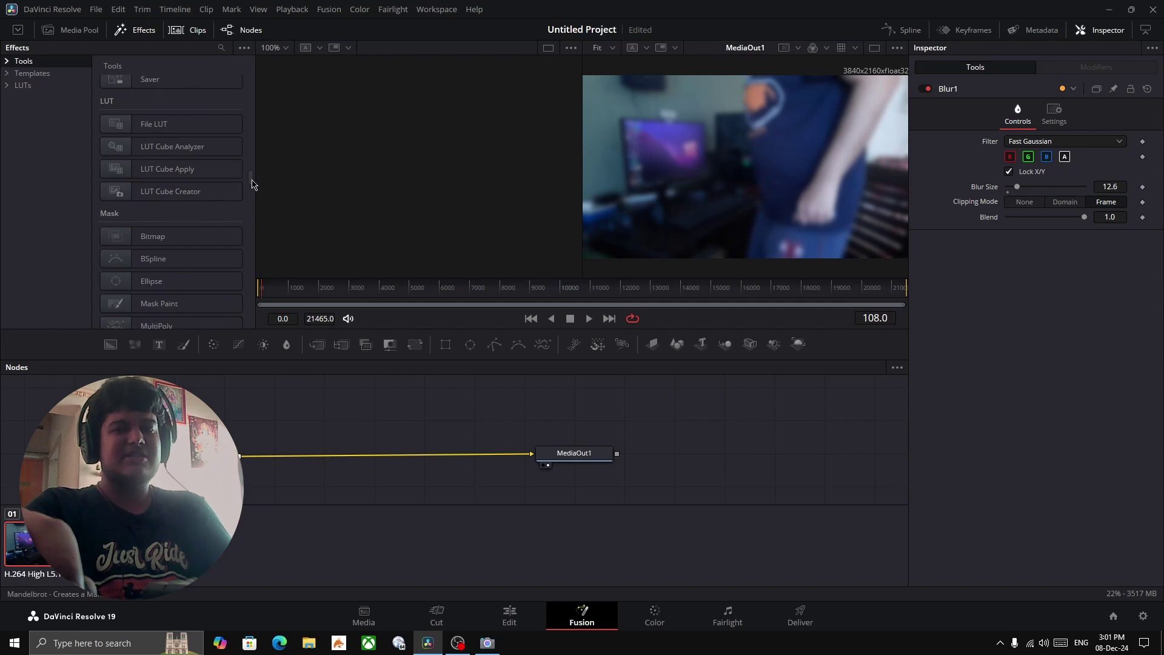
scroll(253, 183, "down", 1)
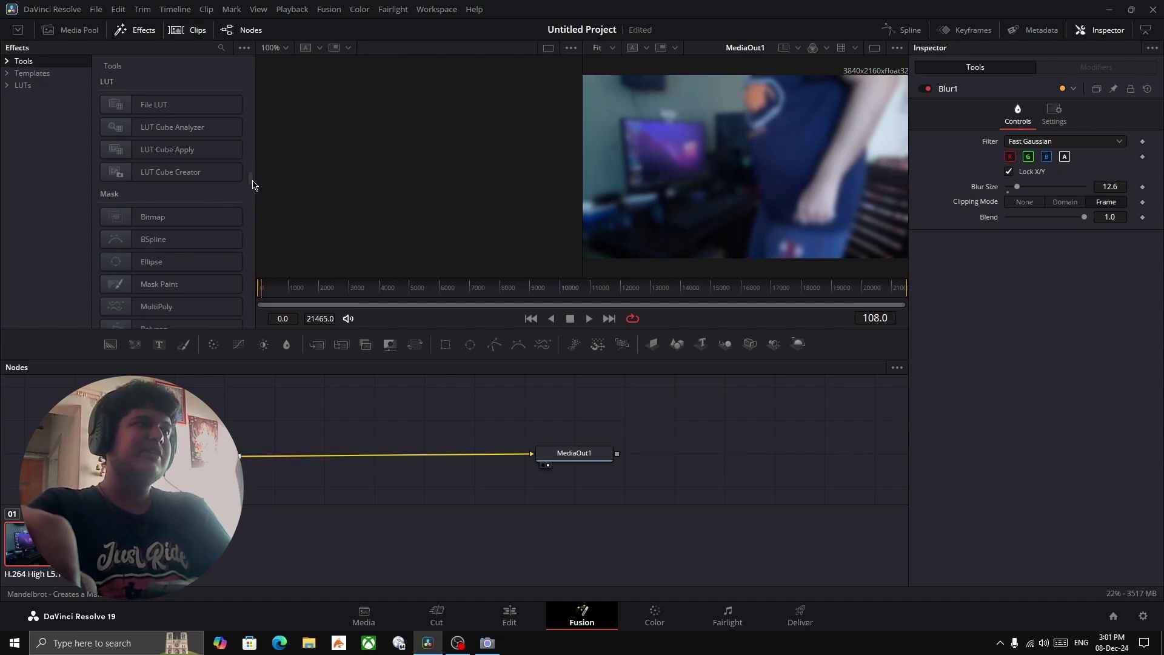
- Move the Blur1 node slightly to a new spot in the Nodes panel
left_click_drag(253, 184, 253, 286)
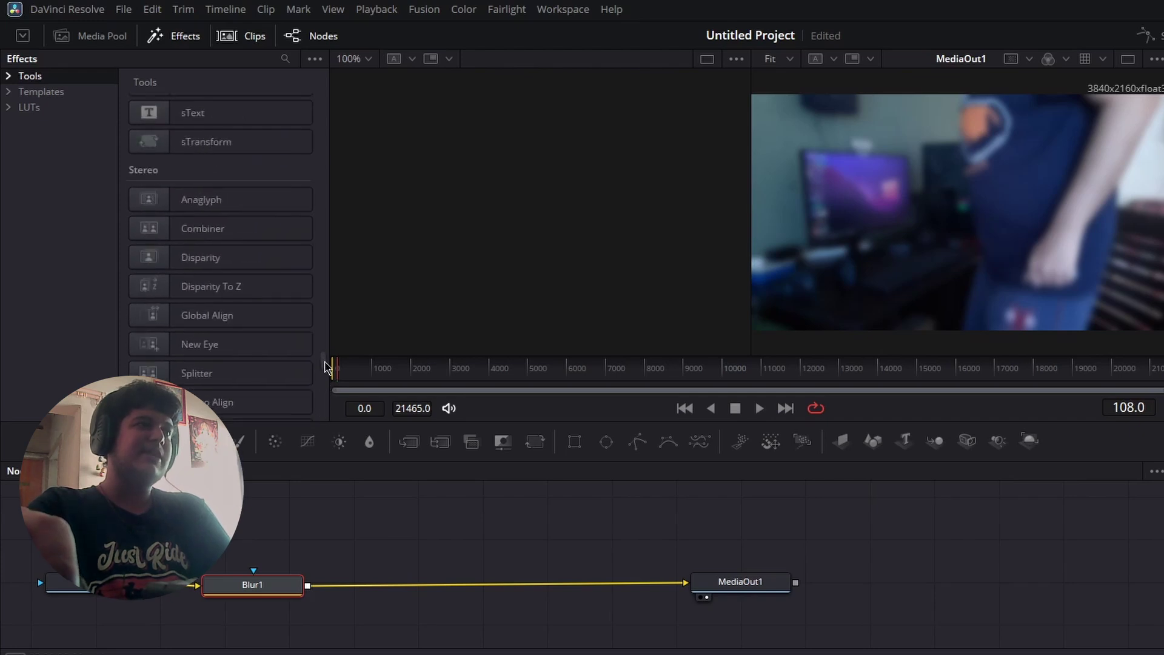
left_click_drag(326, 367, 323, 191)
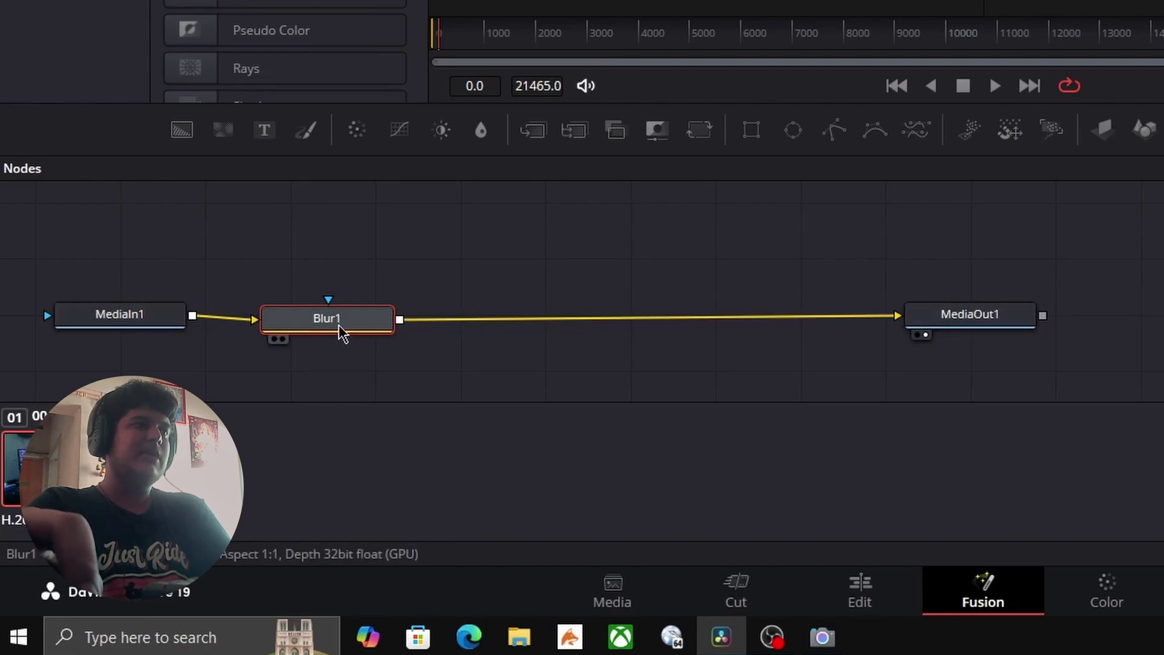
left_click_drag(341, 332, 372, 347)
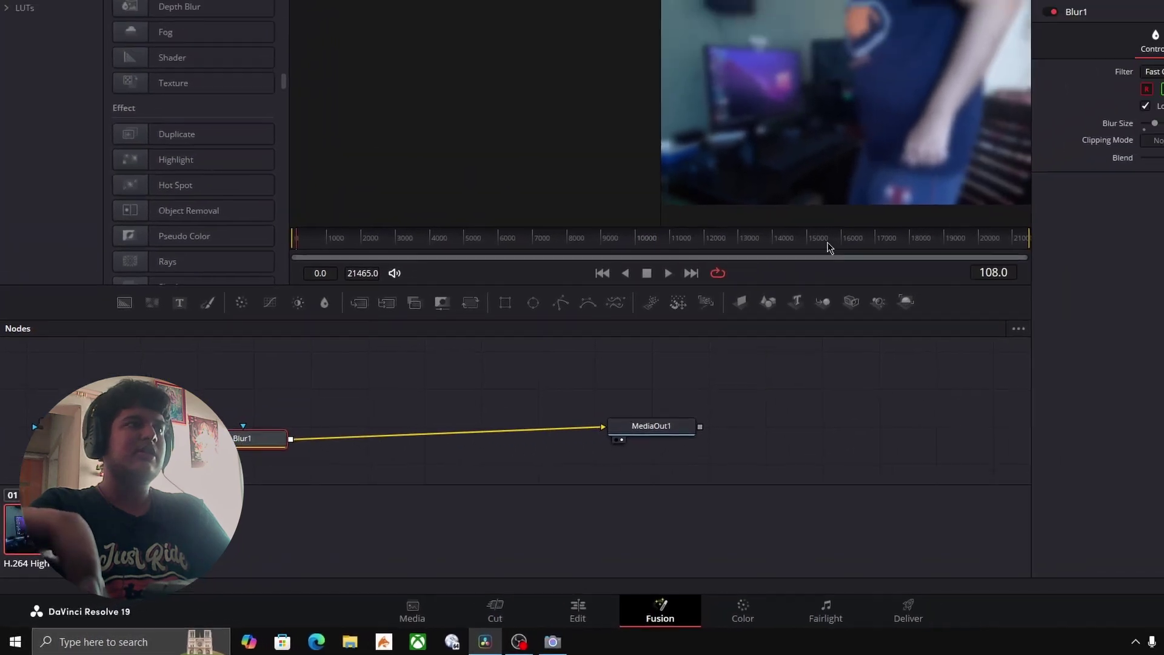
- Delete the Blur1 node so the clip is sharp again, and hide the Nodes panel
right_click(220, 462)
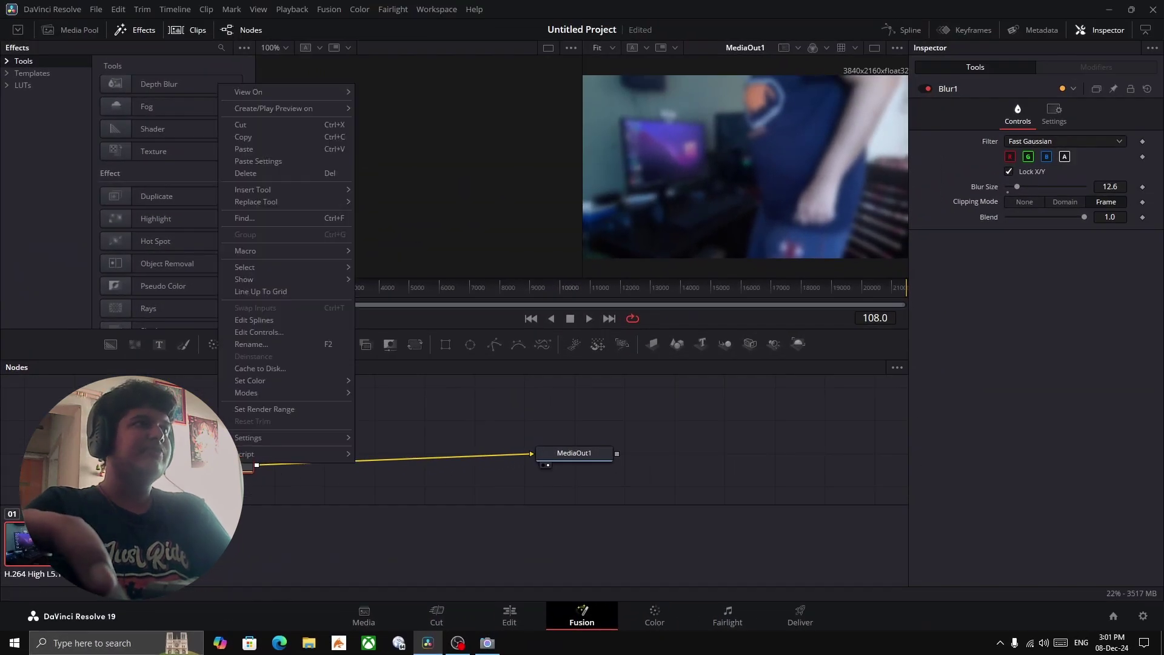
left_click(270, 173)
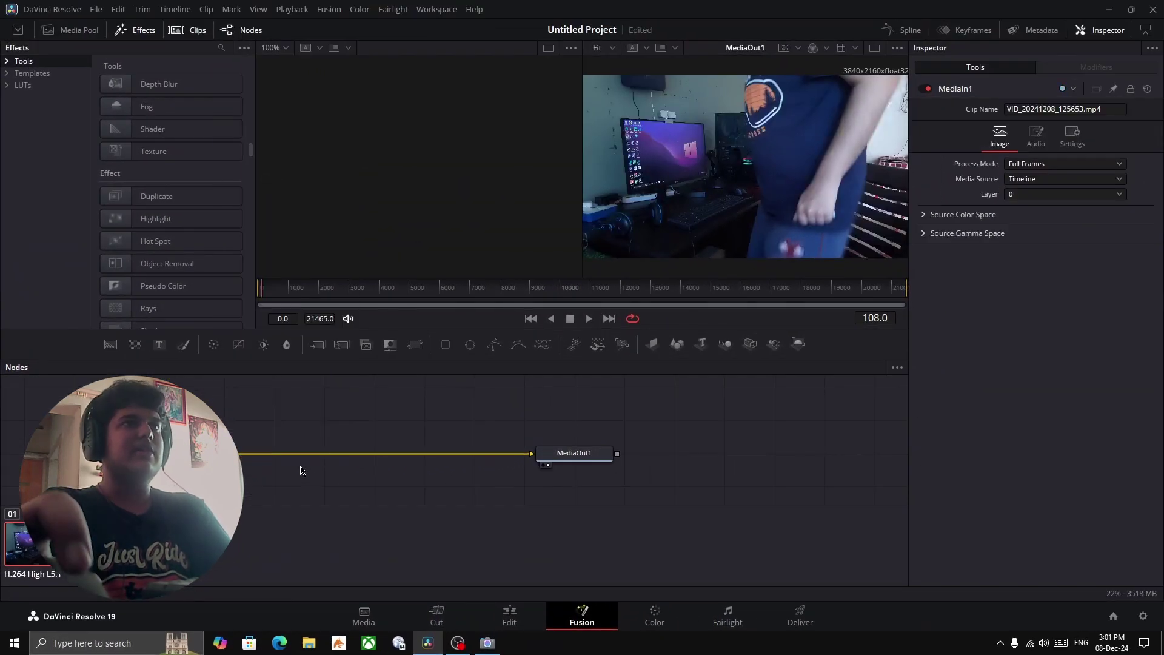
left_click(238, 31)
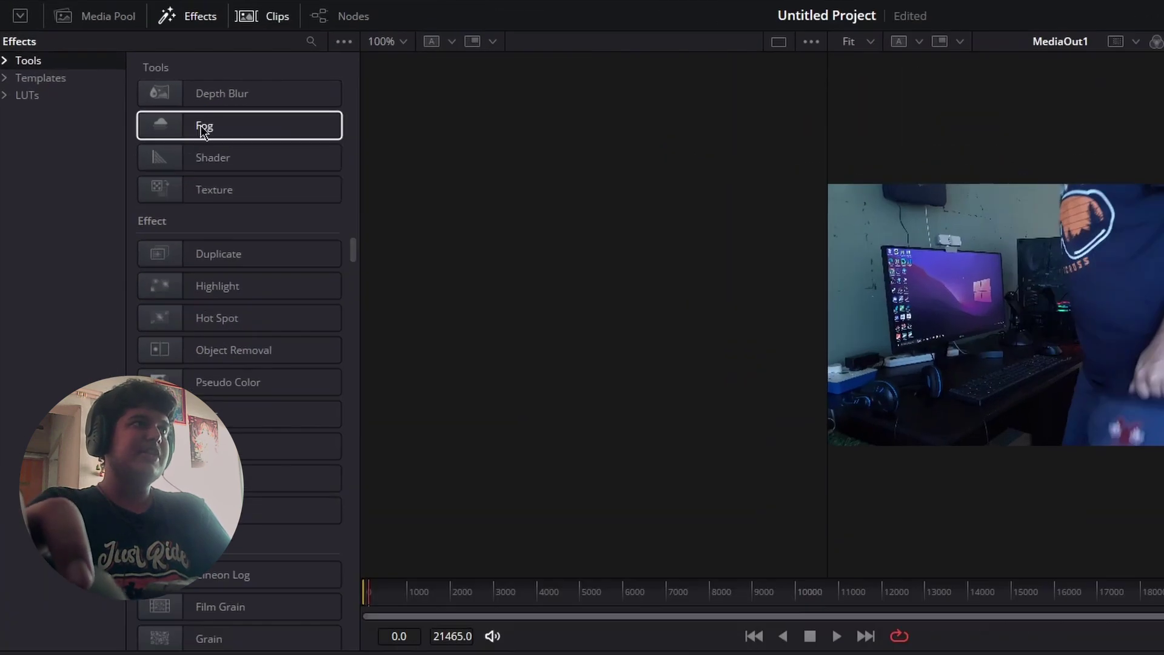
- Scroll back up through the Effects list
scroll(223, 126, "up", 5)
scroll(244, 255, "up", 5)
scroll(217, 263, "up", 5)
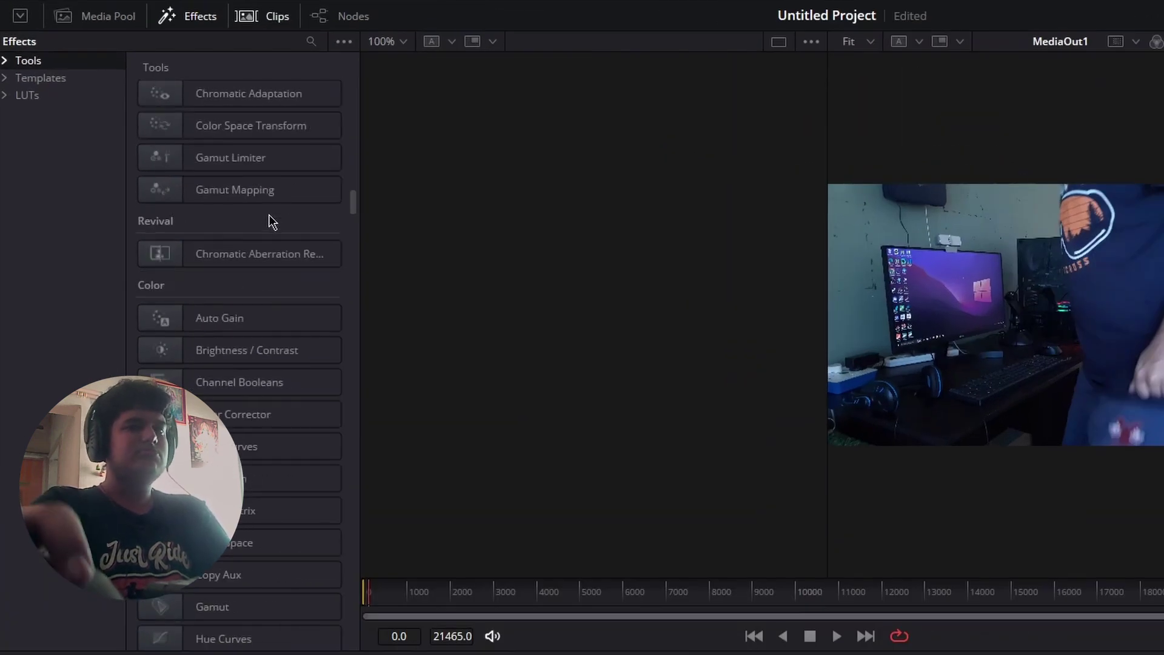
scroll(267, 220, "up", 4)
left_click(271, 223)
scroll(273, 234, "up", 5)
scroll(276, 239, "up", 5)
scroll(267, 206, "up", 5)
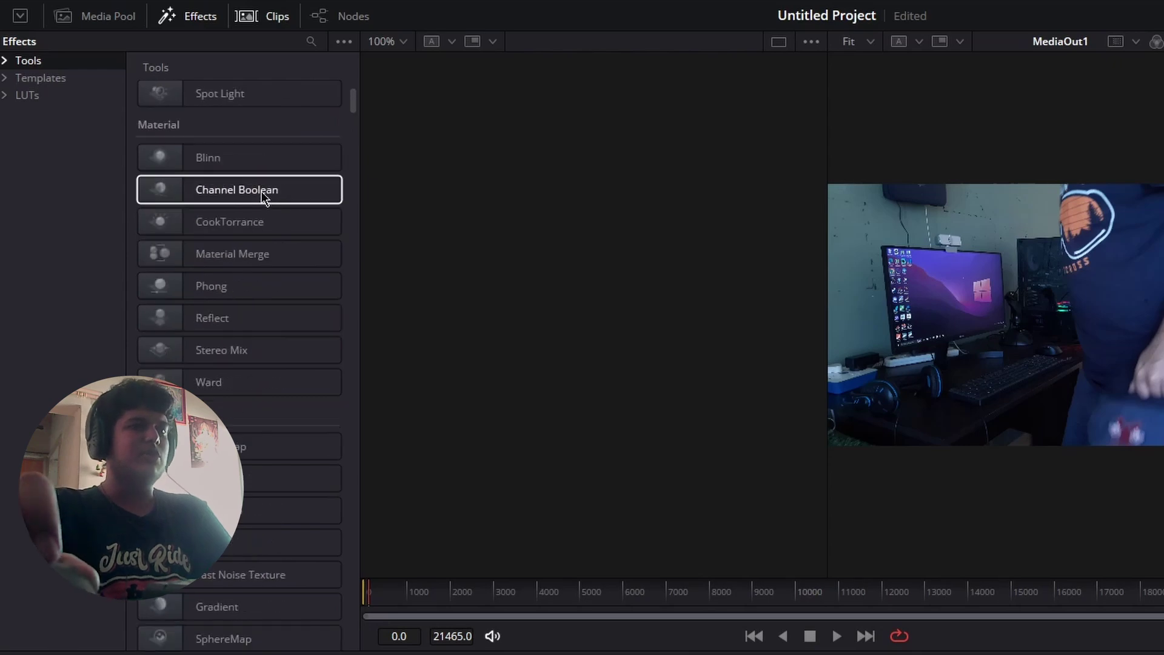
scroll(258, 209, "up", 3)
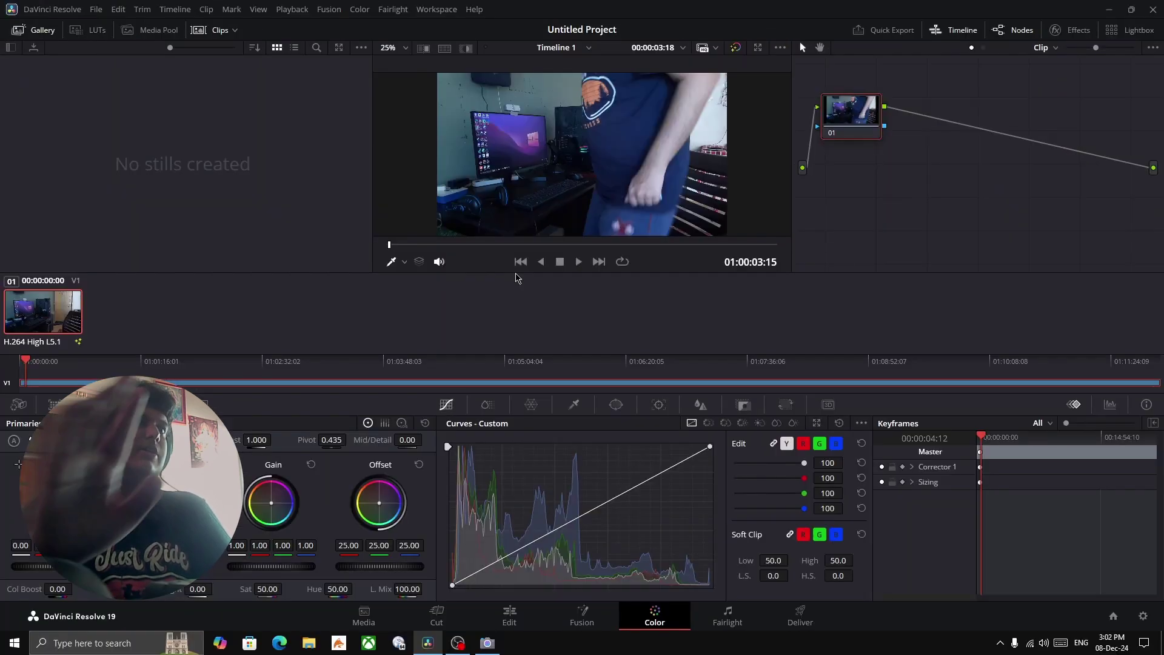
- On the Color page, view HDR wheels, Camera Raw, Color Match, Primaries, RGB Mixer and Motion Effects
key("shift+6")
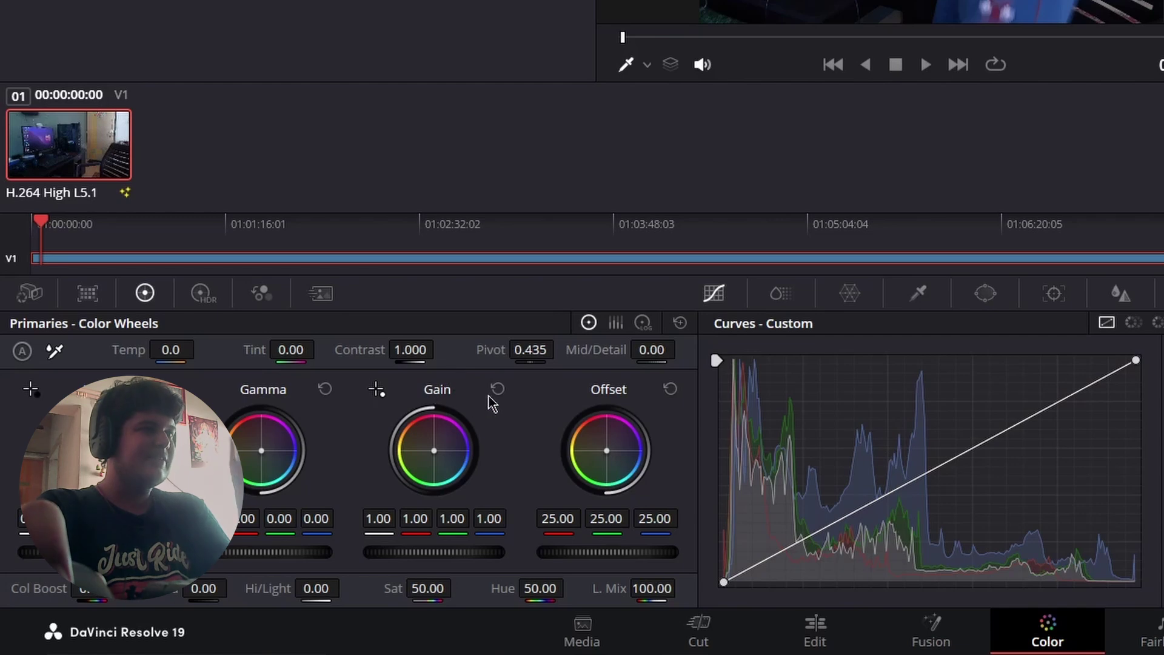
left_click(202, 295)
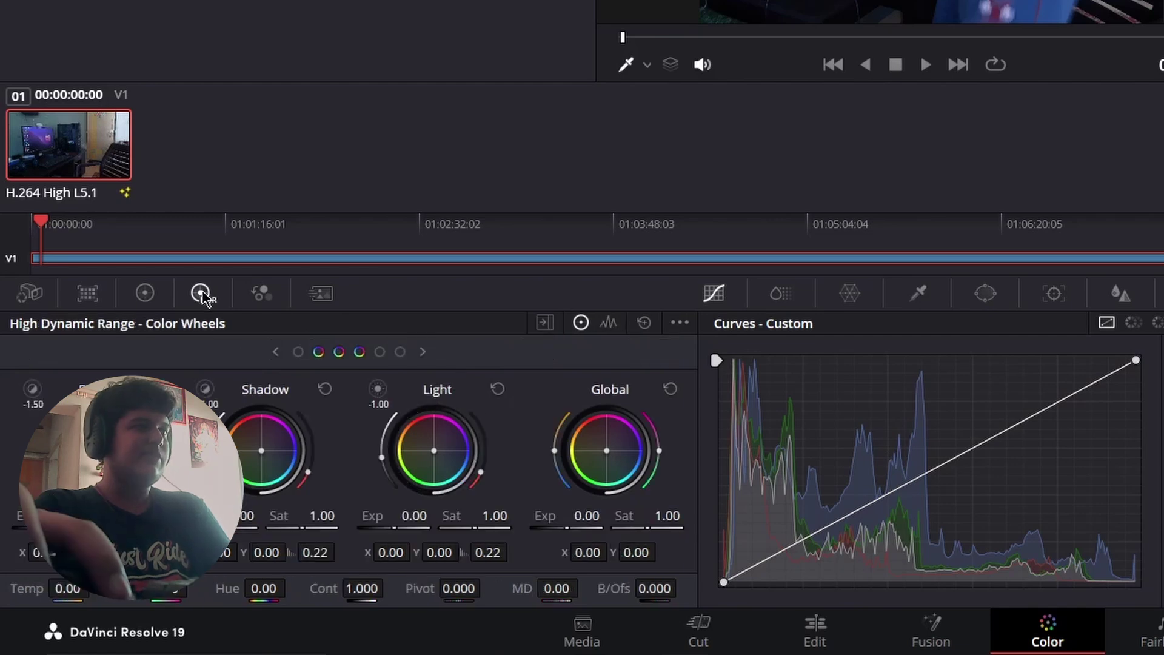
left_click(20, 297)
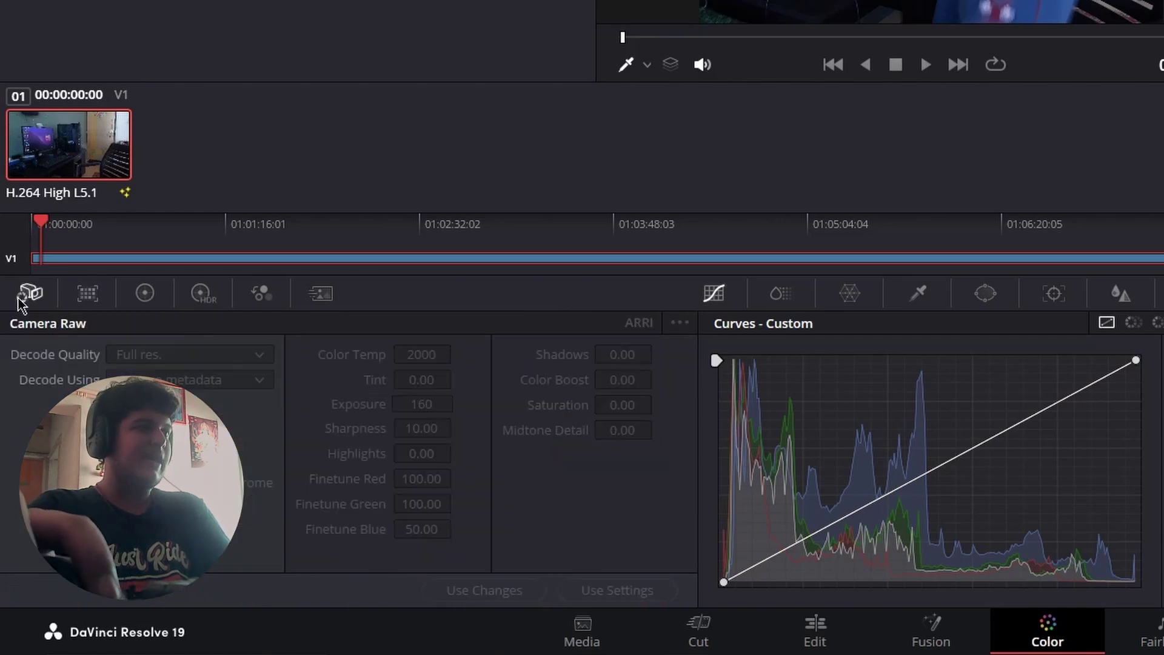
left_click(94, 299)
left_click(150, 296)
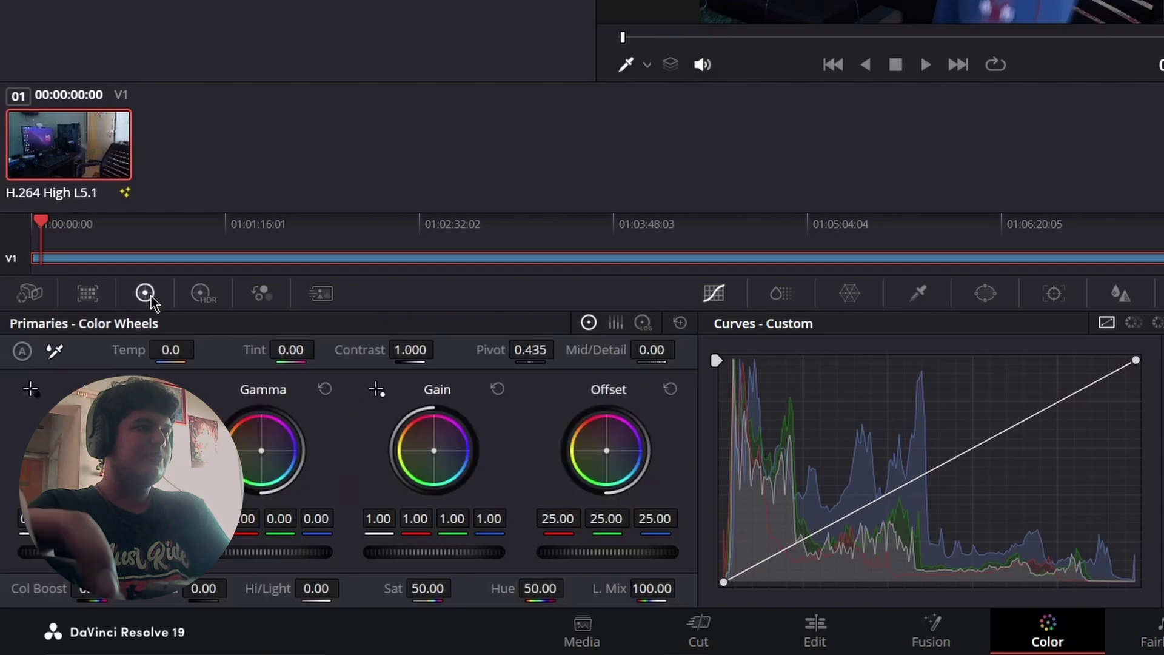
left_click(202, 294)
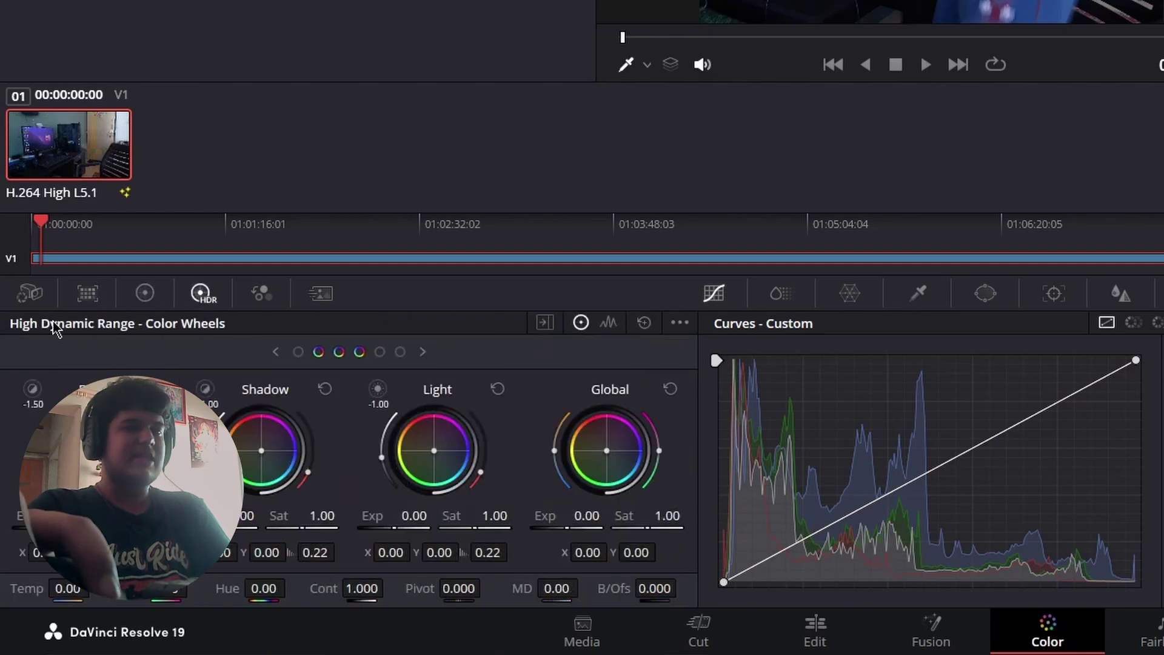
left_click(260, 301)
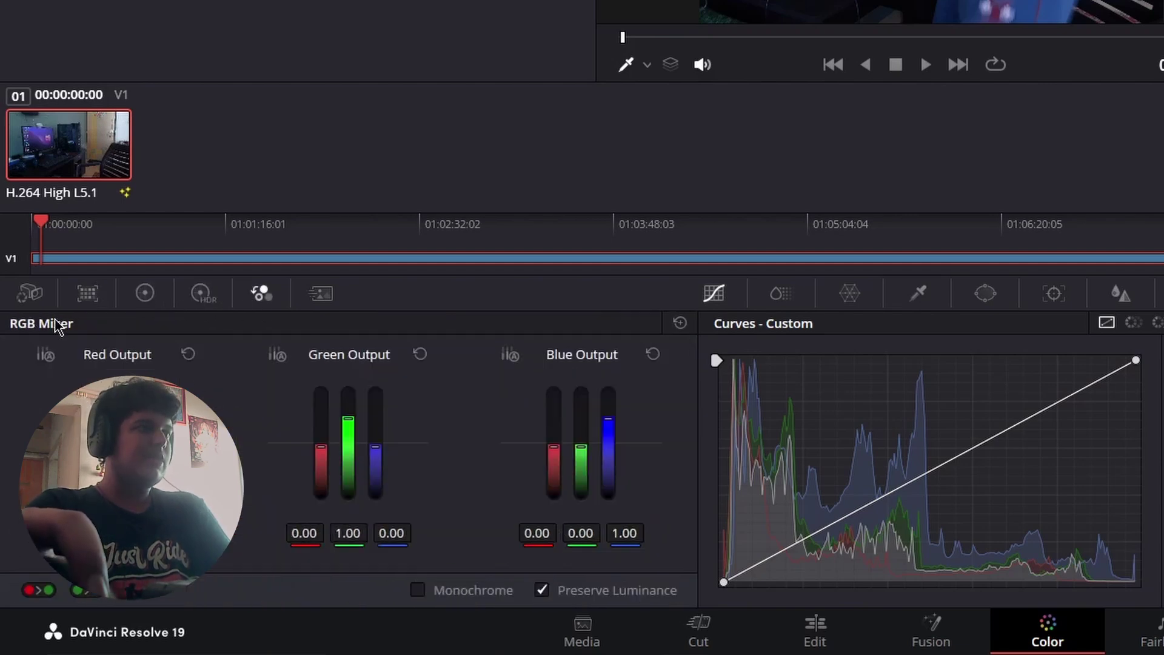
left_click(320, 293)
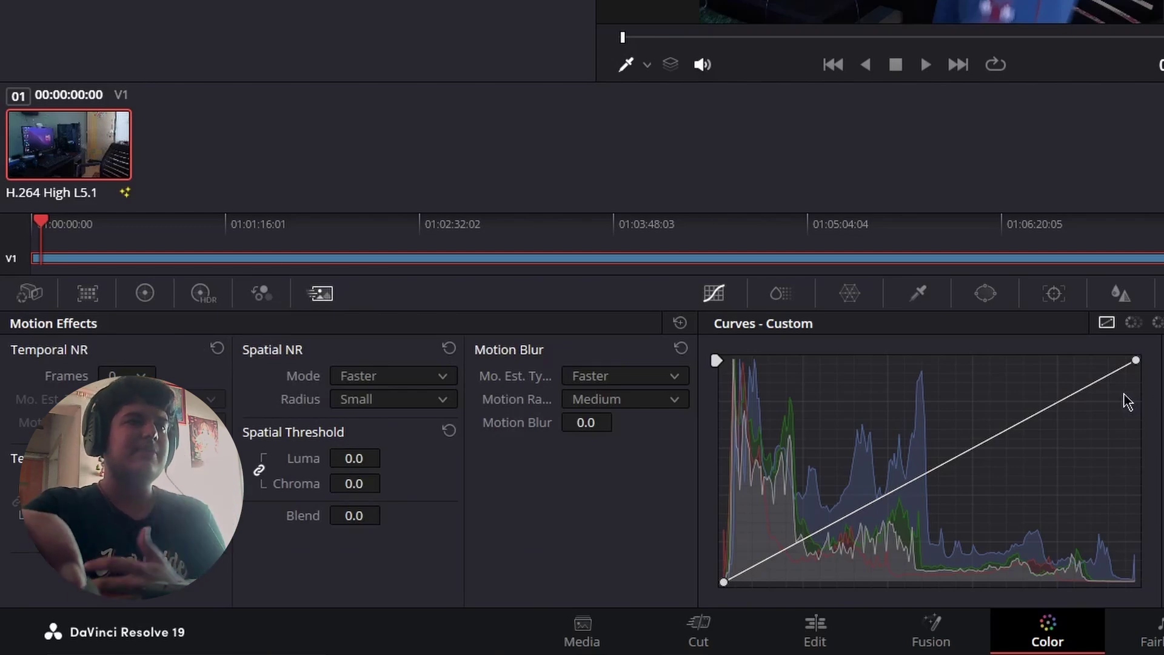
- View ColorSlice, Color Warper, Qualifier, Window, Tracker, Blur, Key and Input Sizing palettes
left_click(778, 295)
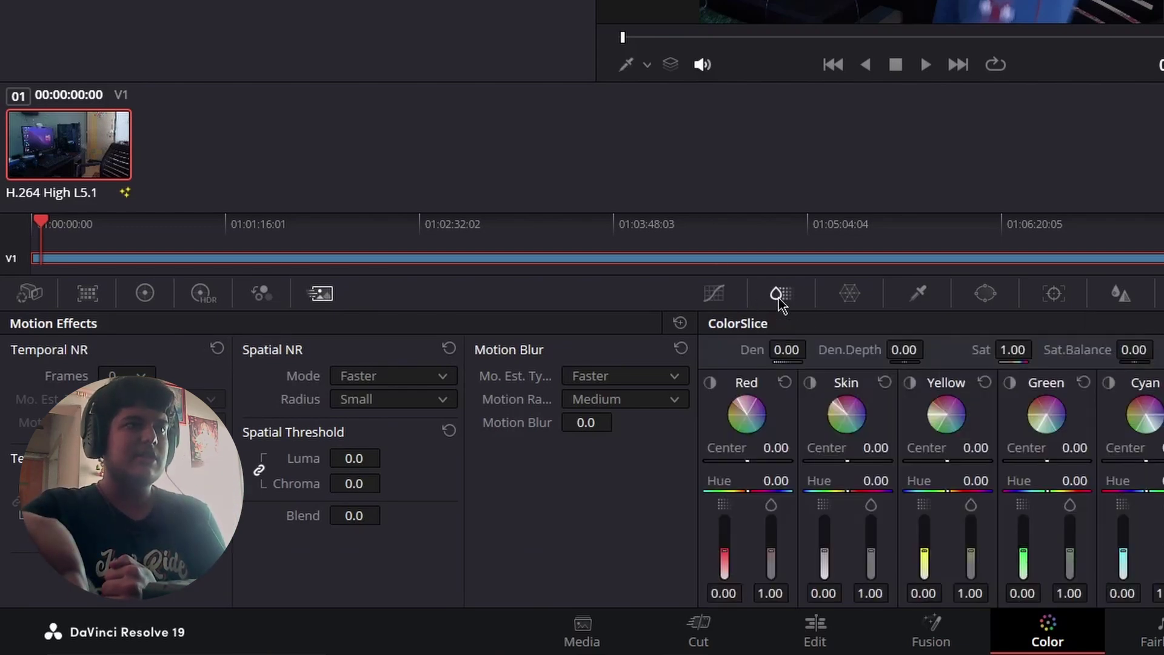
left_click(850, 293)
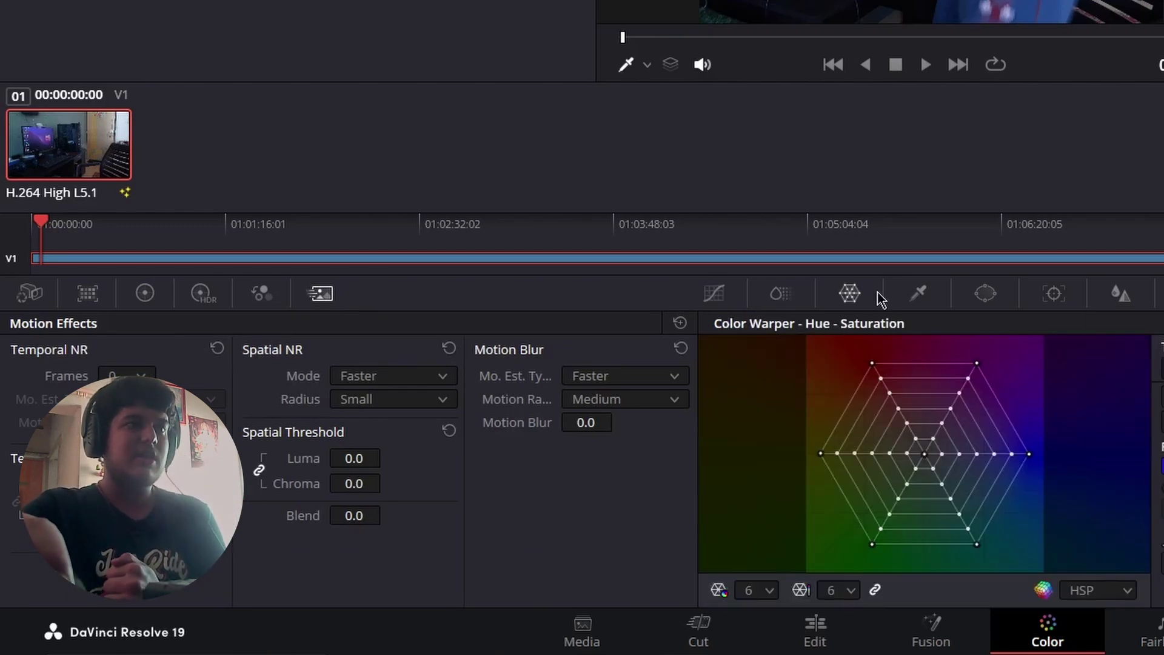
left_click(915, 292)
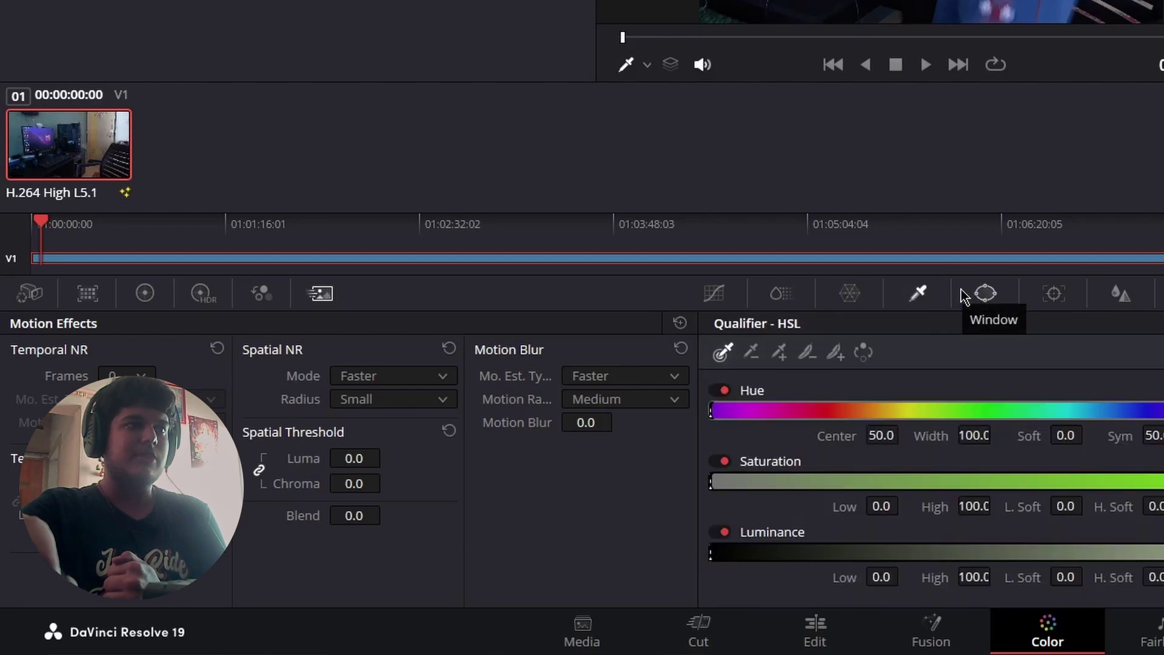
left_click(981, 294)
left_click(1048, 295)
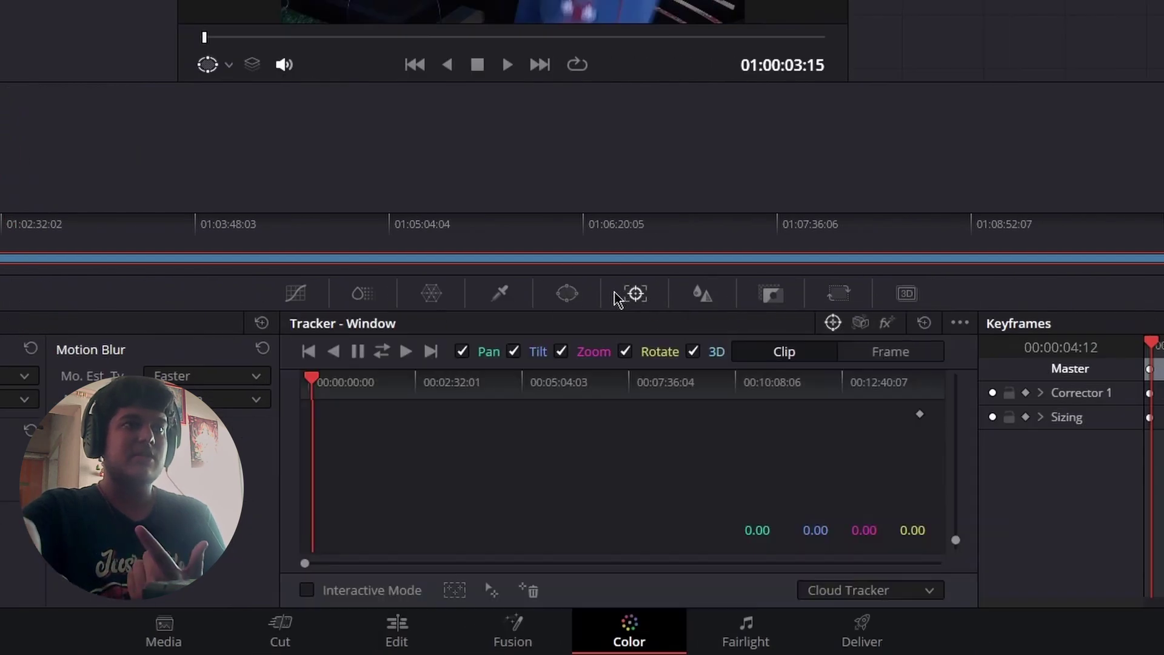
left_click(707, 298)
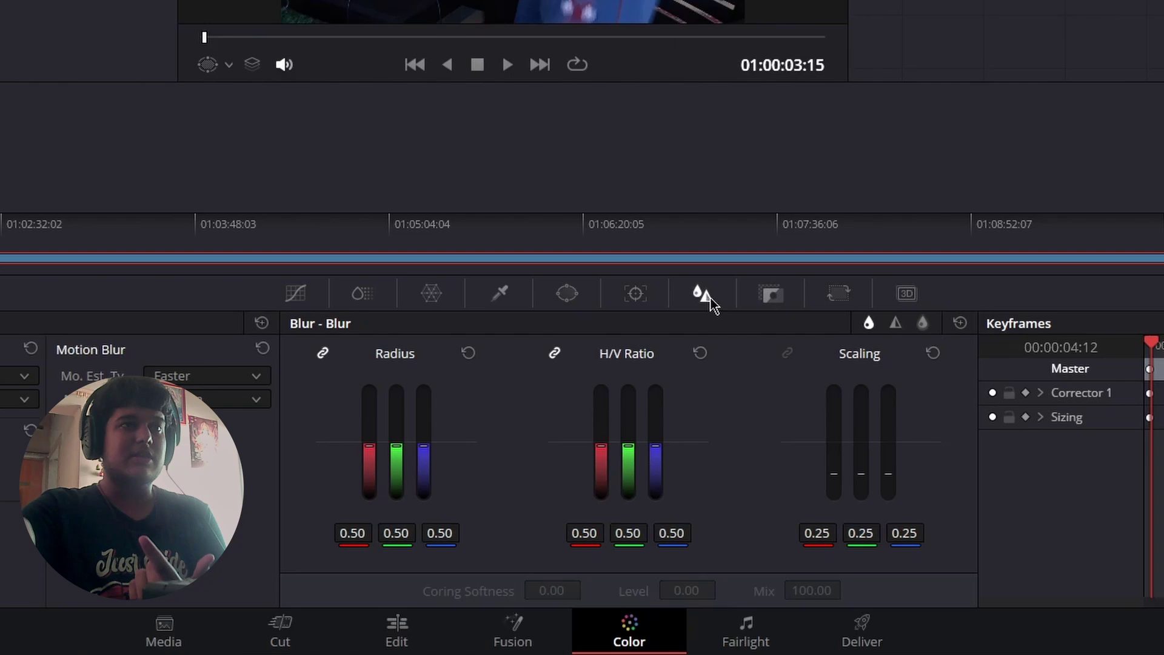
left_click(770, 294)
left_click(831, 293)
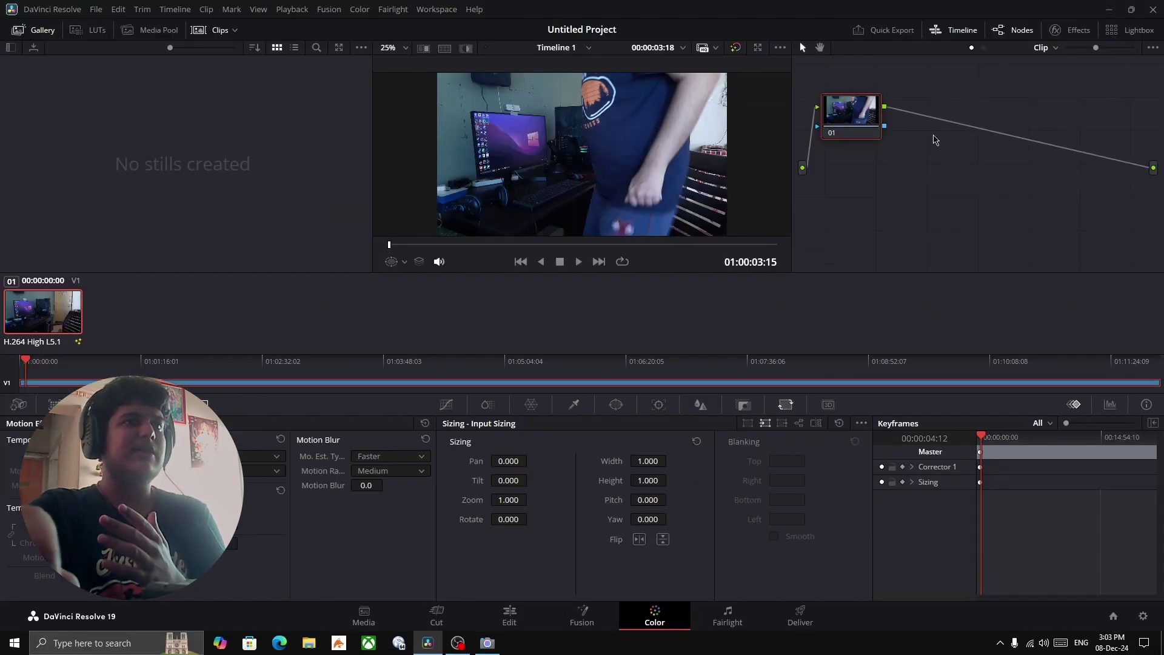
- Switch to the Fairlight page with Shift+7 to see the clip on Audio 1
key("shift+7")
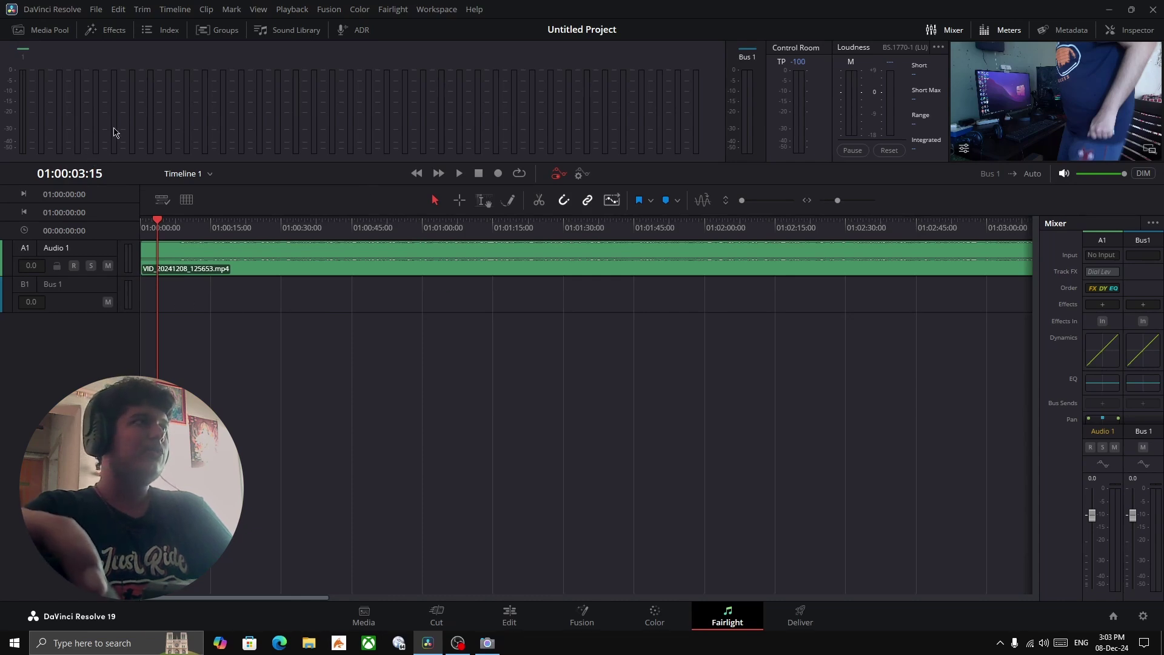
- Open the Effects library, browse Audio Transitions and Fairlight FX, select Audio FX, and show the Index
left_click(111, 32)
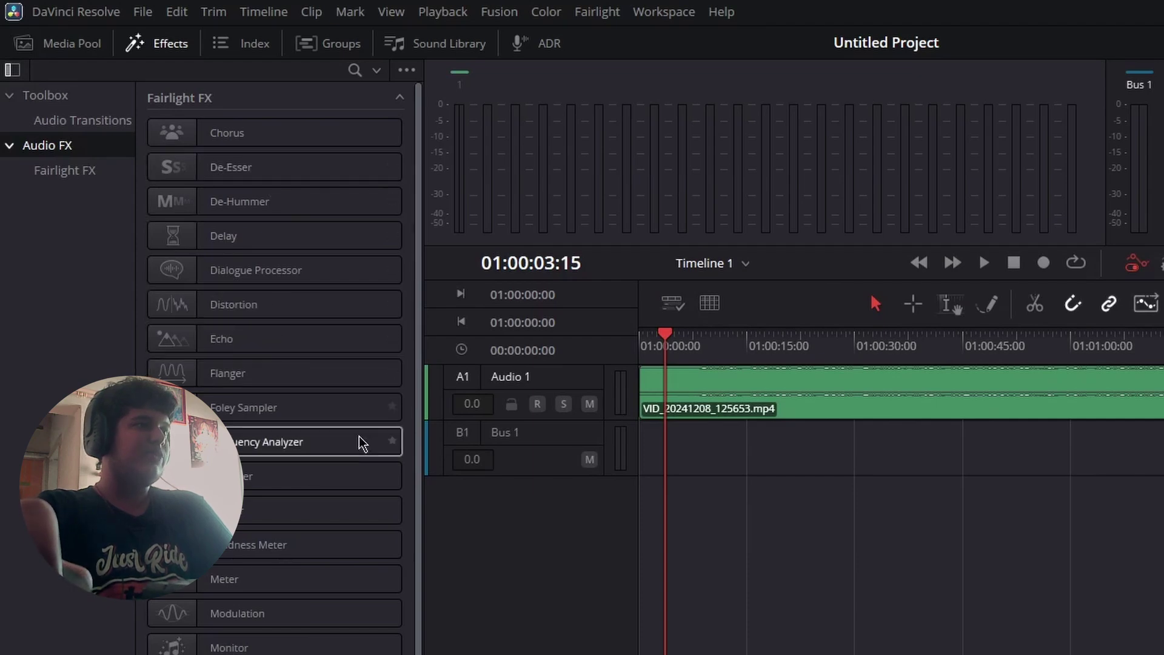
scroll(276, 576, "down", 3)
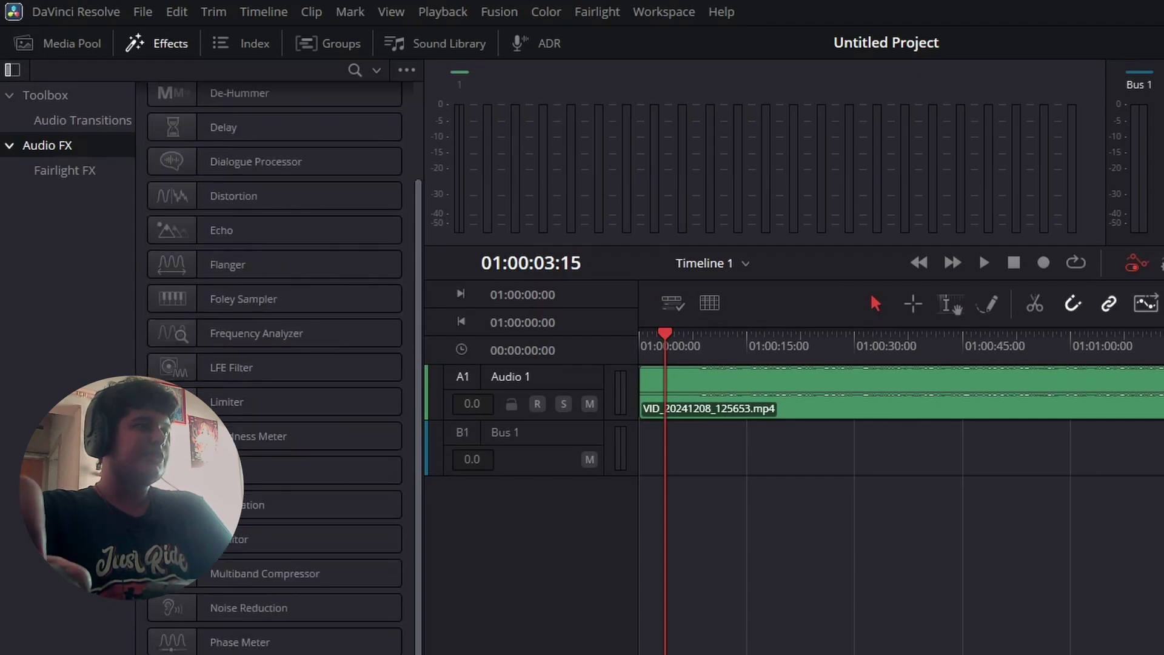
scroll(182, 412, "up", 3)
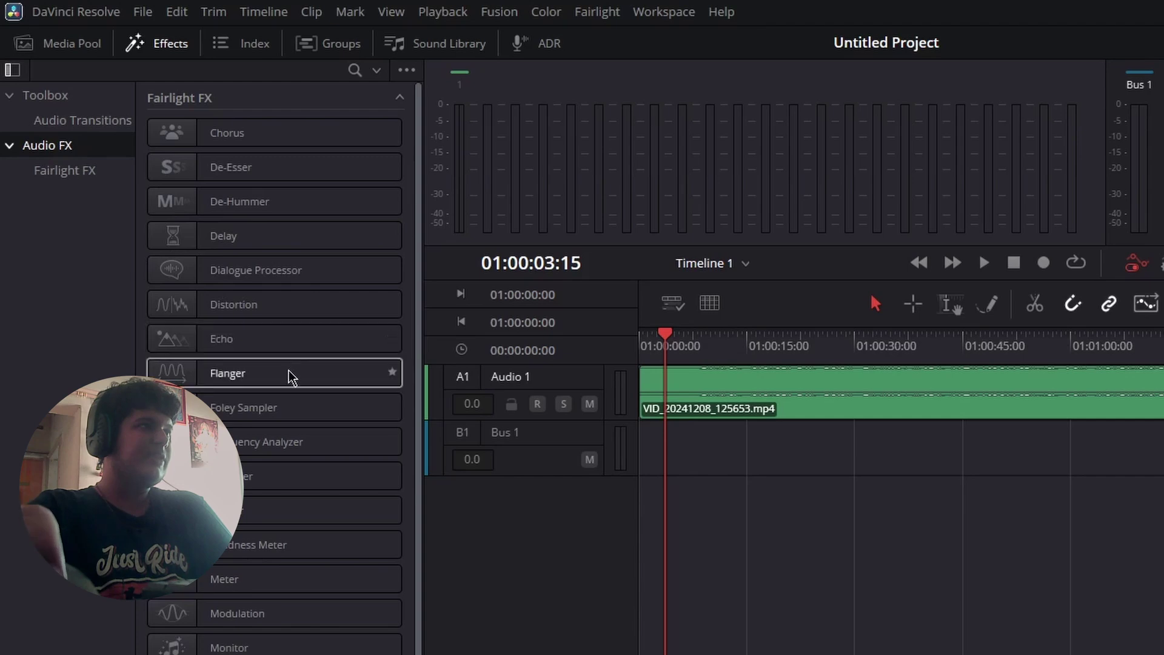
scroll(285, 391, "down", 3)
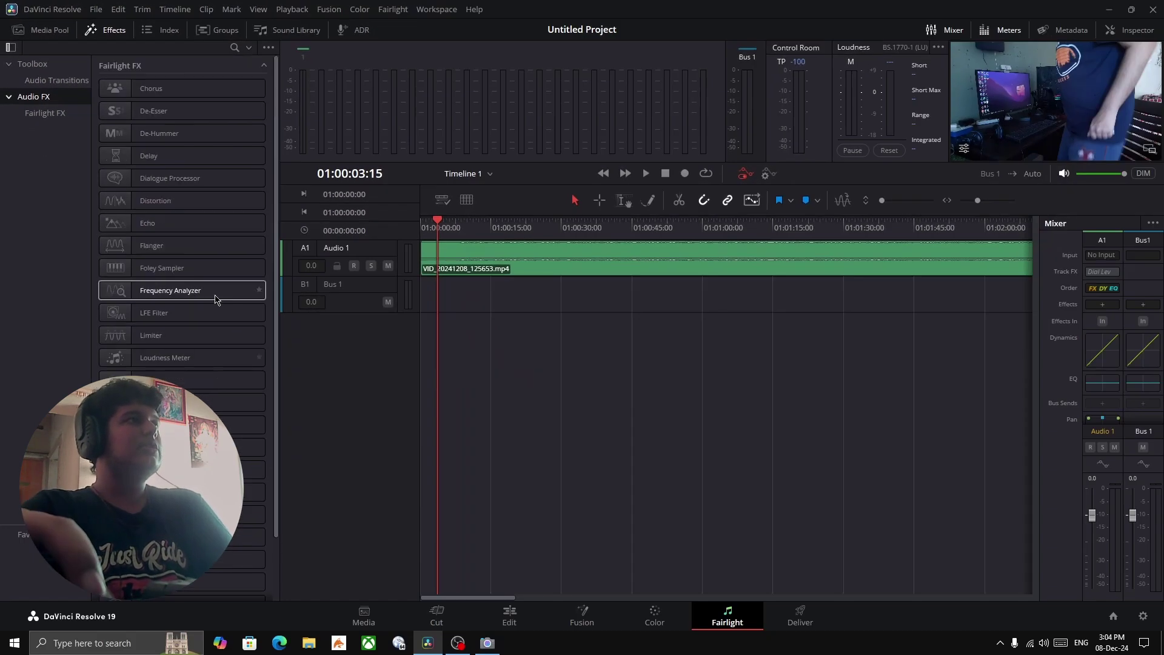
left_click(51, 80)
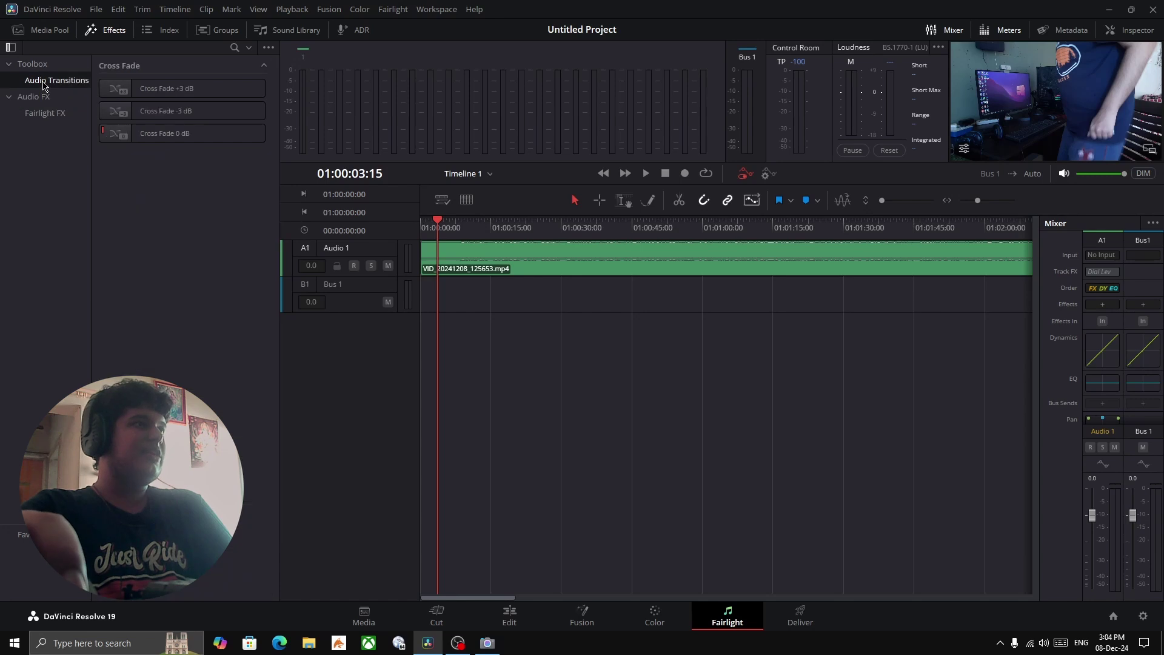
left_click(24, 112)
left_click(35, 97)
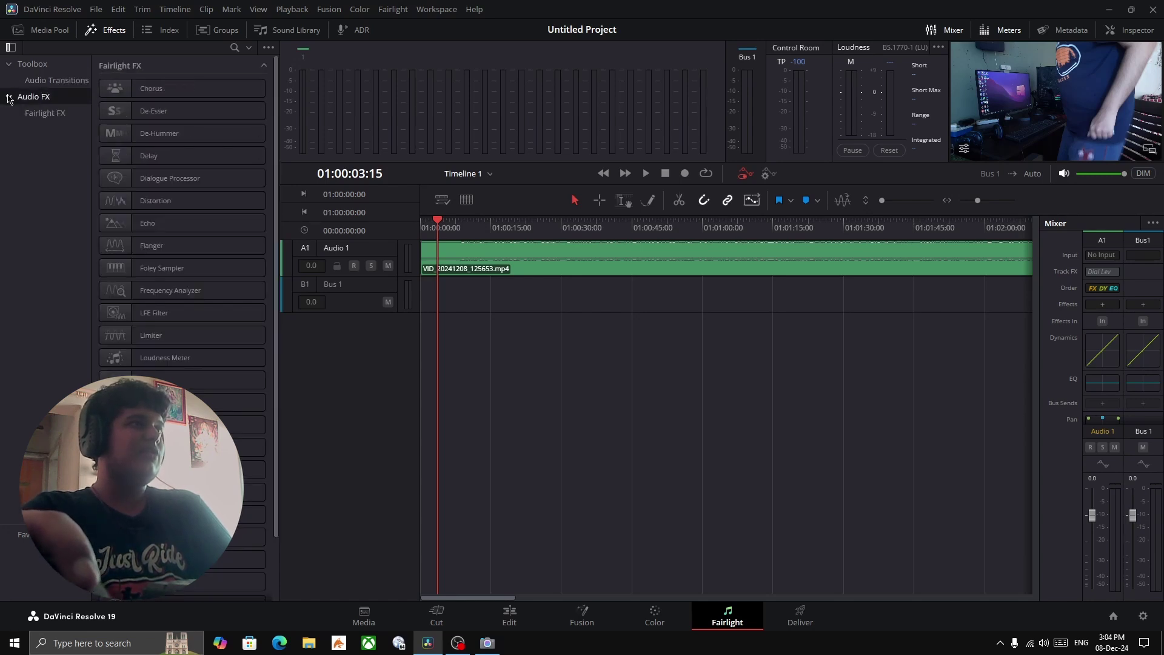
left_click(161, 30)
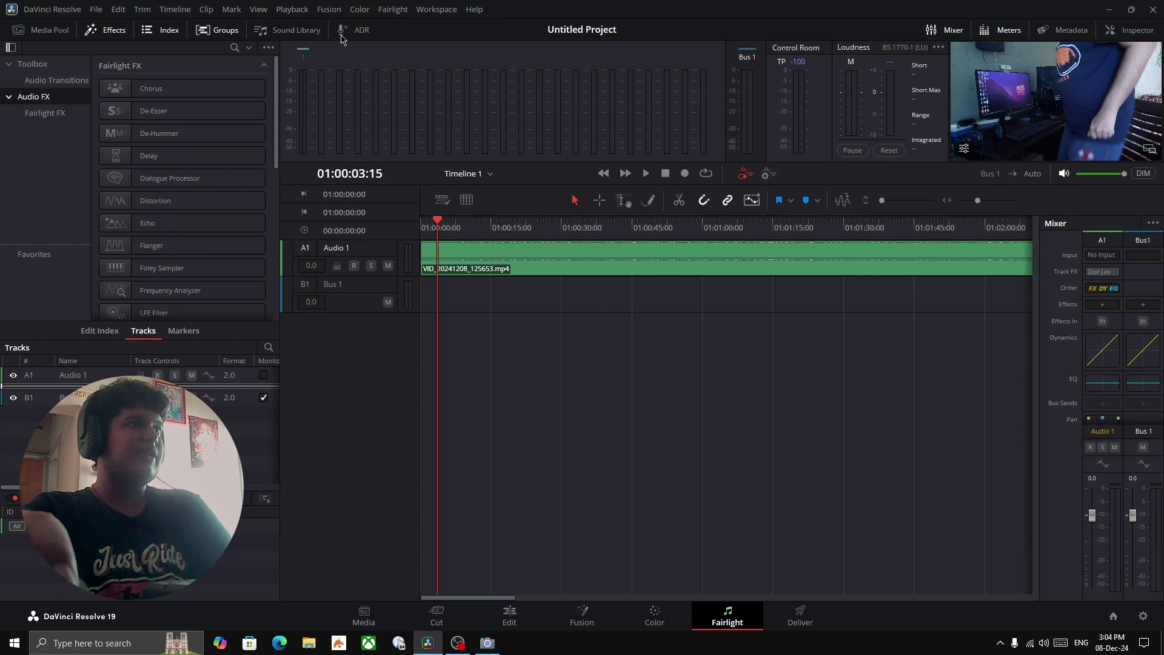
- View the Sound Library, then go to the Deliver page's render settings
left_click(288, 30)
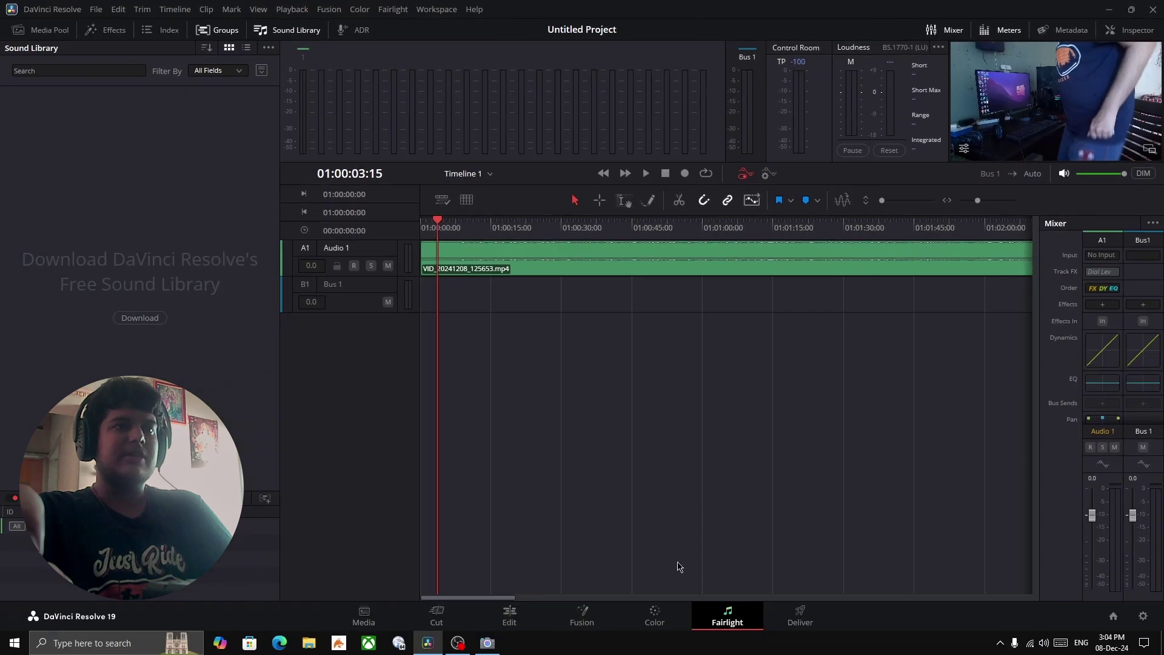
left_click(789, 618)
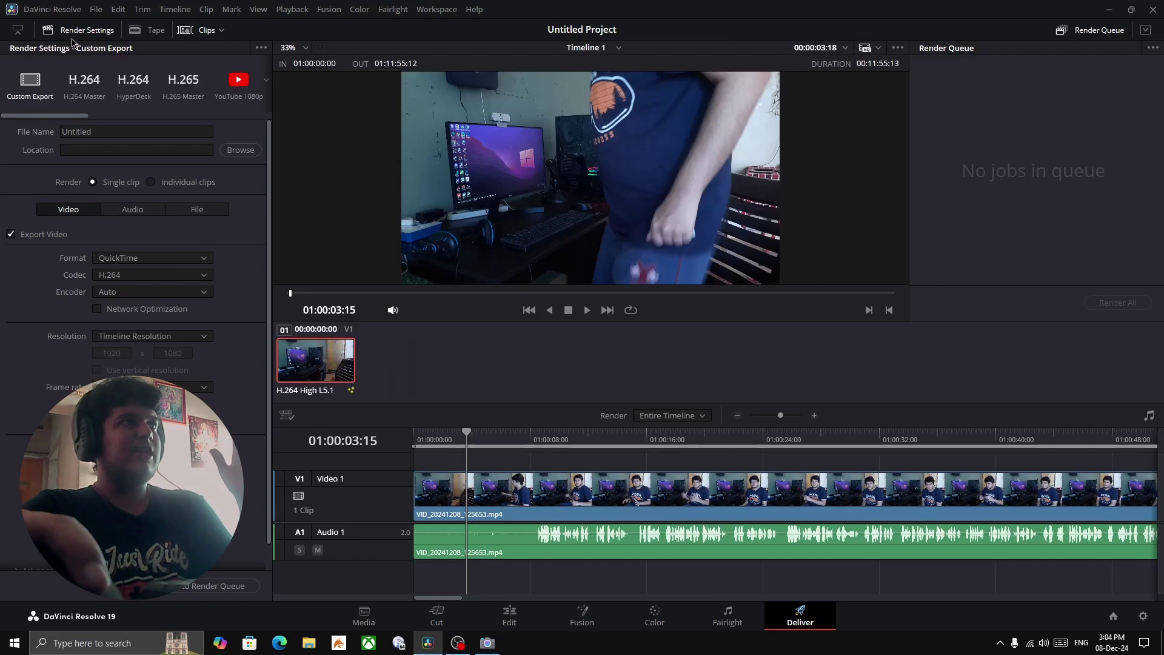
left_click(91, 9)
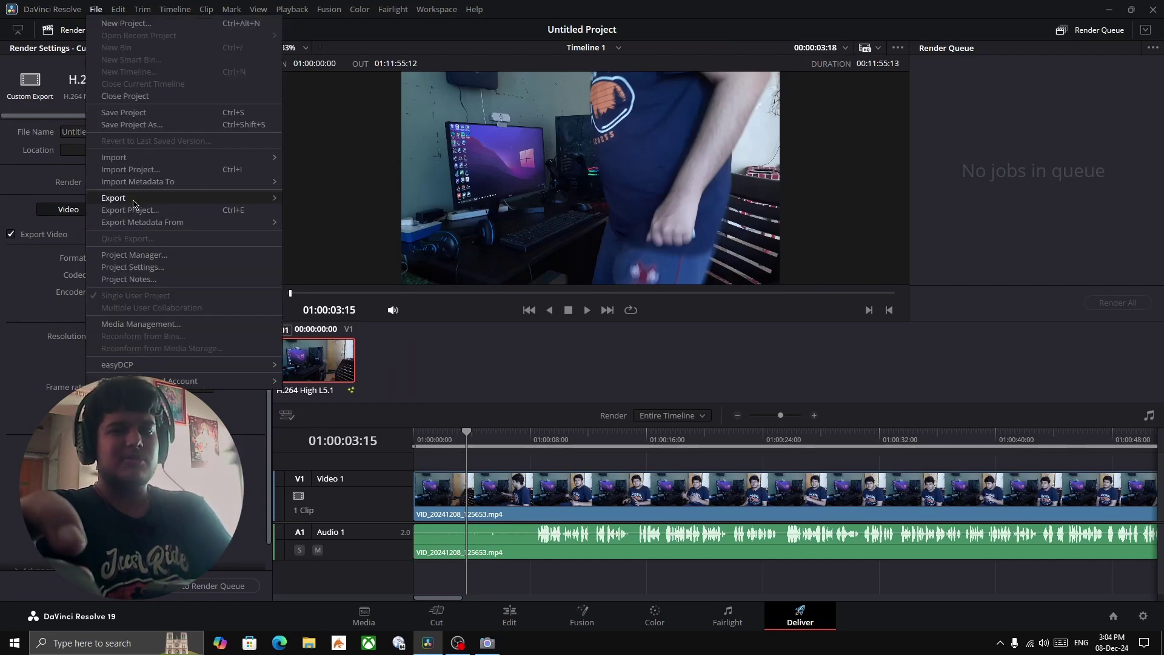
mouse_move(135, 203)
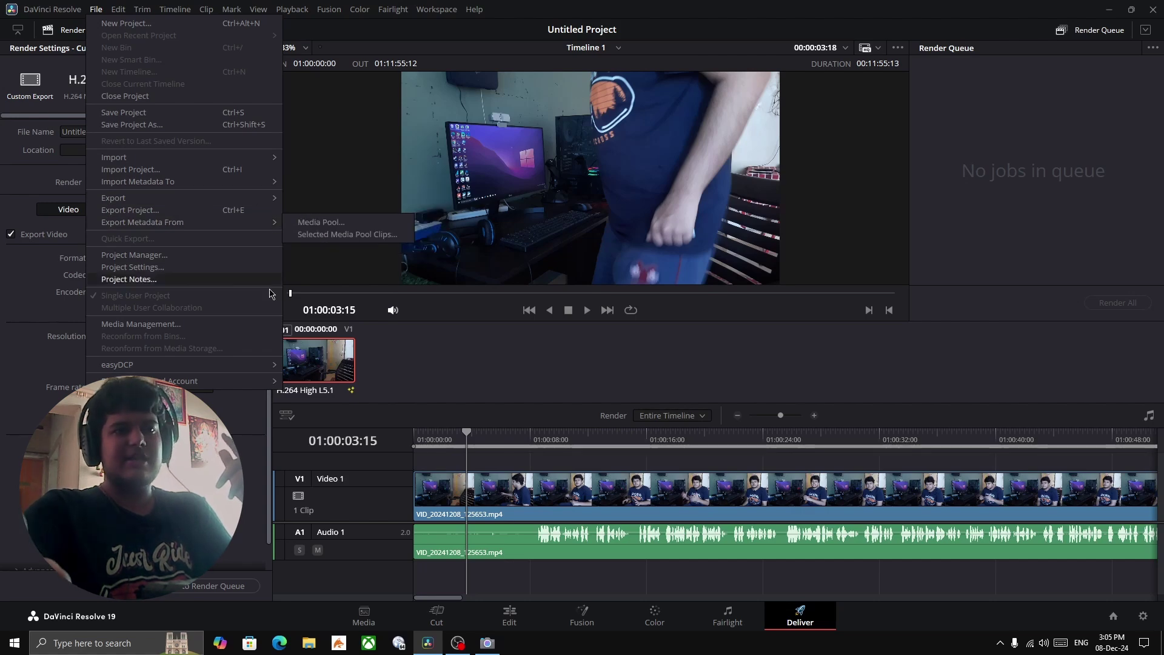
left_click(791, 622)
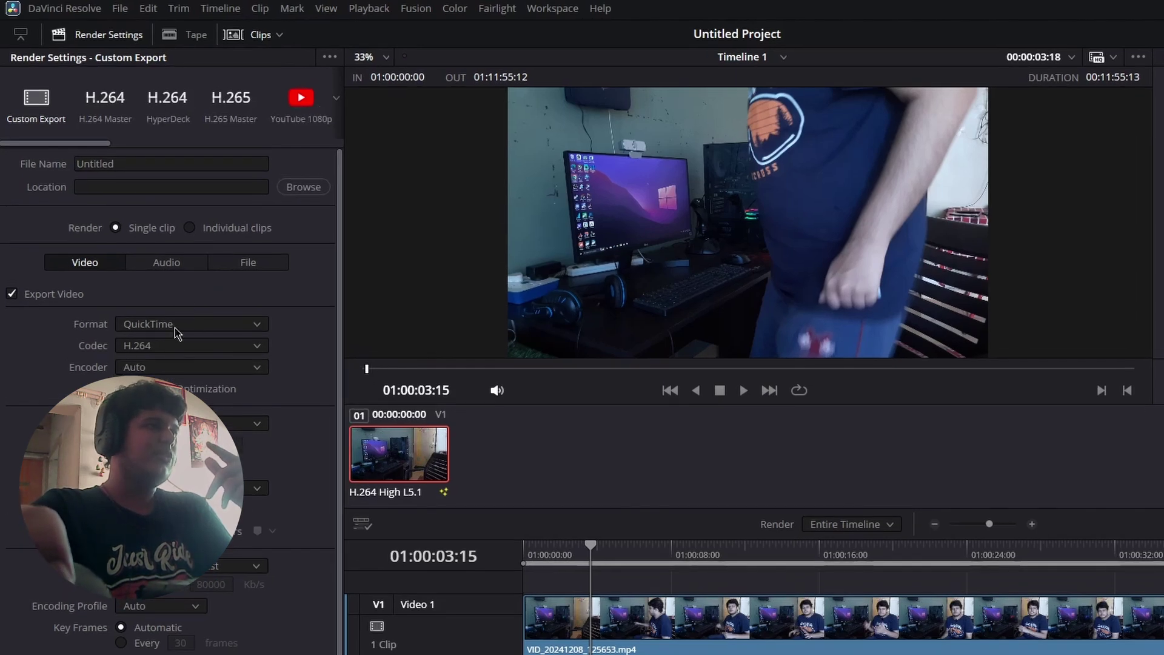
- Scroll through the Render Settings panel, then return to the Edit page's Timeline 1
scroll(169, 400, "down", 1)
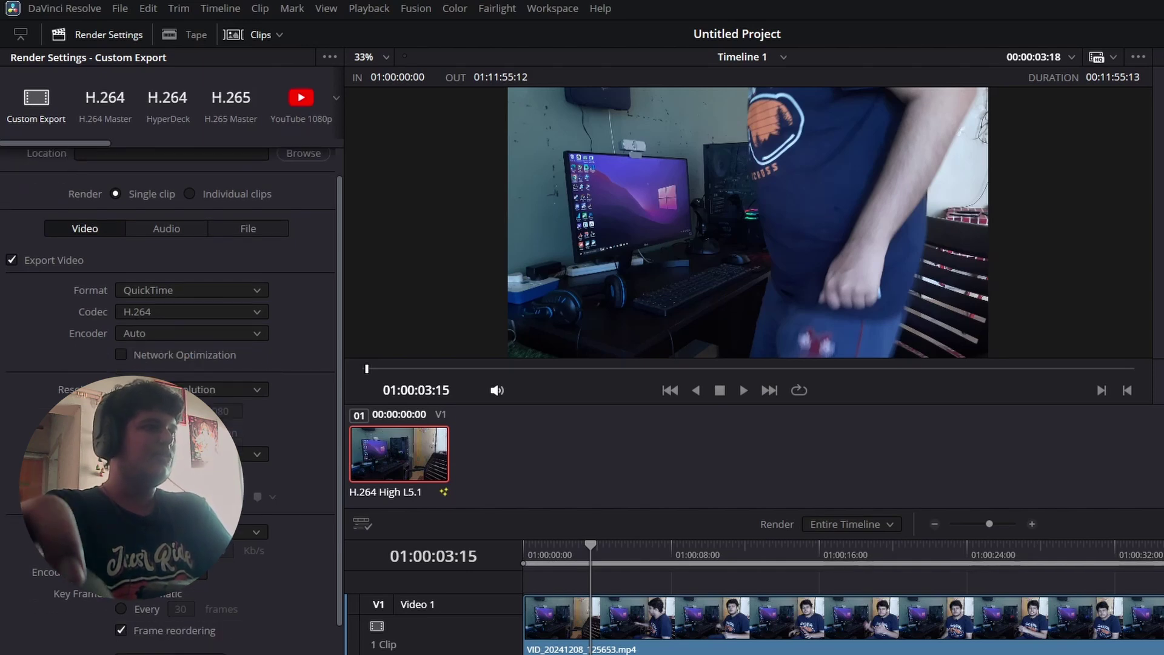
scroll(22, 577, "down", 6)
scroll(24, 563, "down", 3)
scroll(31, 543, "down", 1)
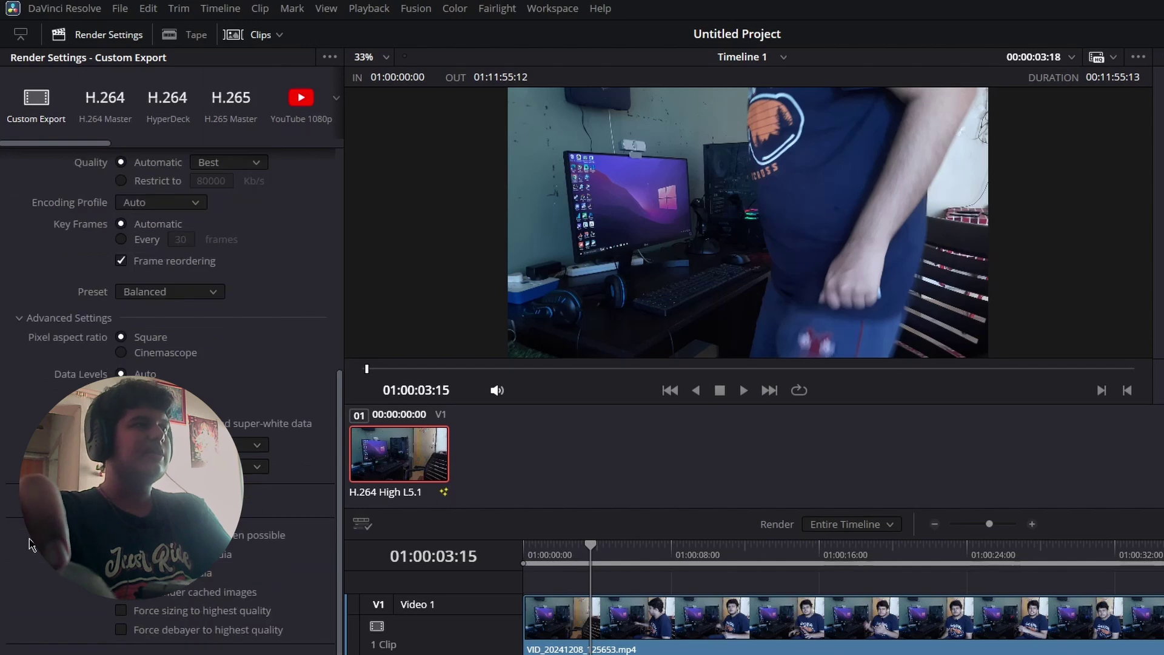
scroll(31, 543, "down", 2)
scroll(22, 525, "up", 7)
scroll(23, 522, "up", 6)
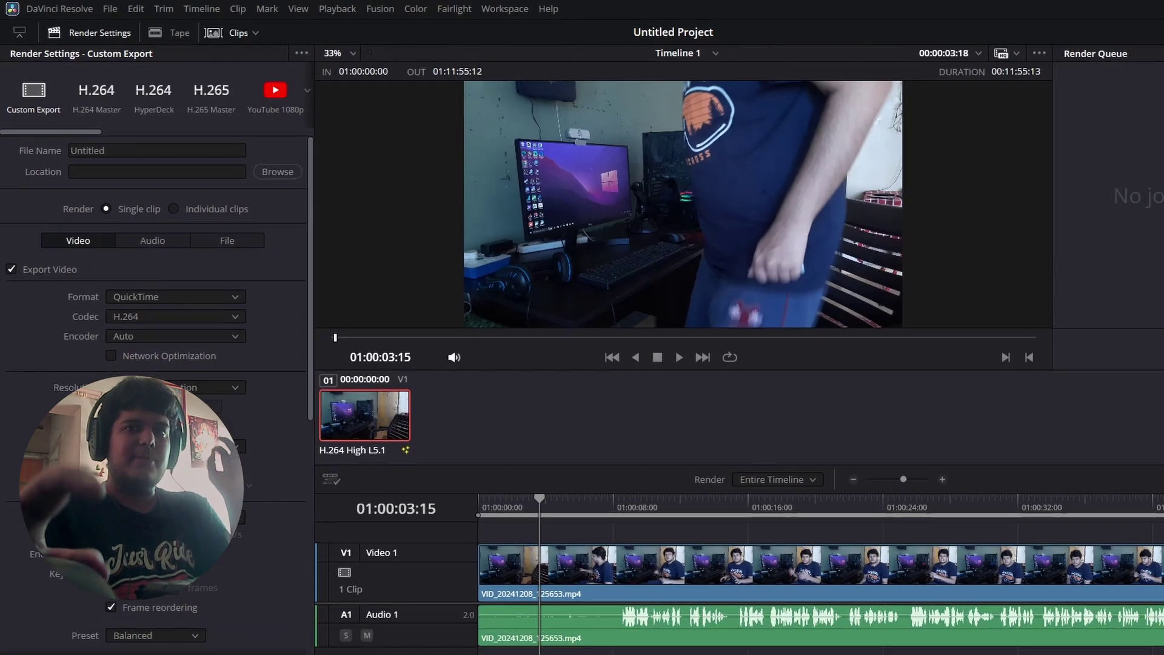
left_click(511, 624)
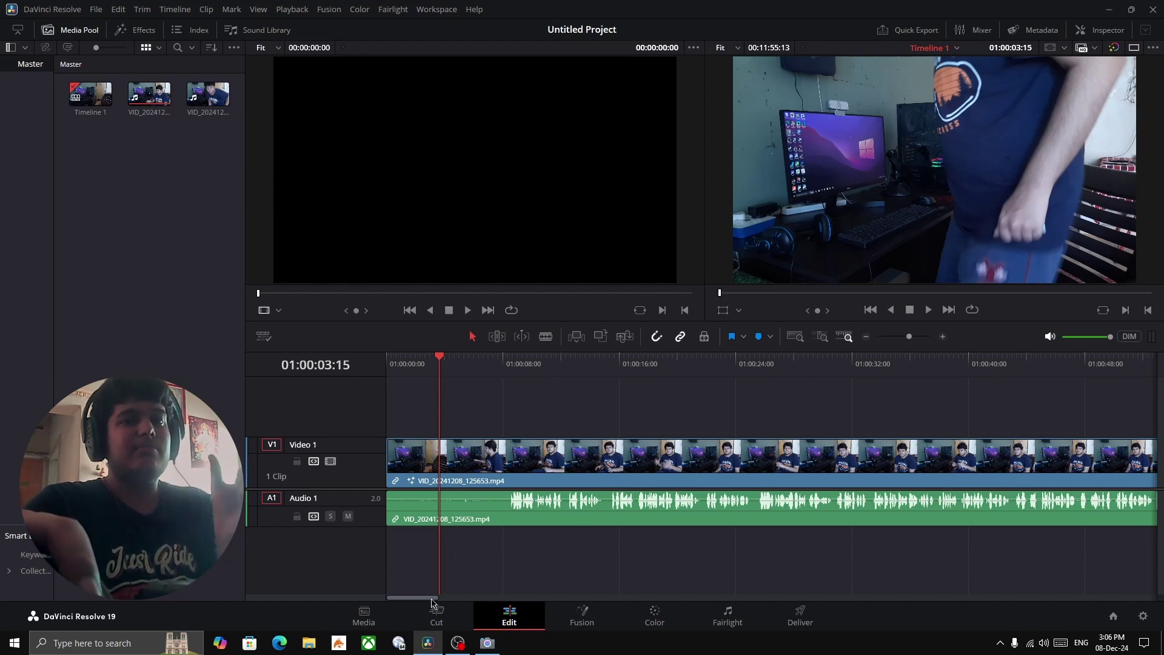
mouse_move(432, 602)
left_mouse_down()
mouse_move(607, 557)
mouse_move(416, 601)
left_mouse_up()
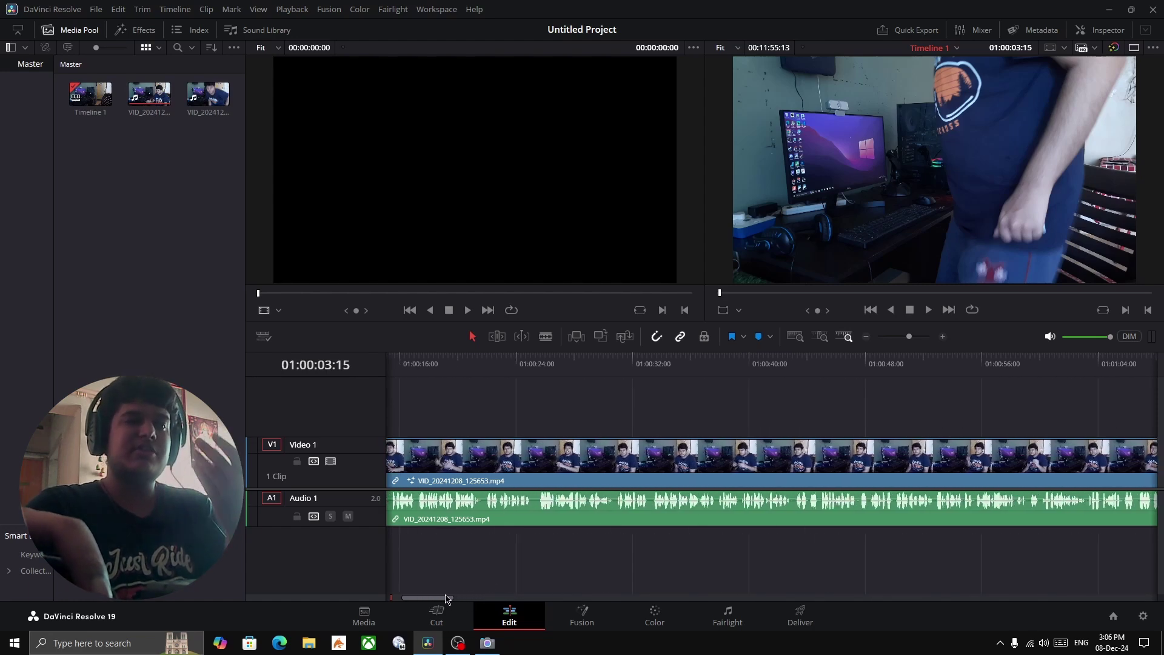